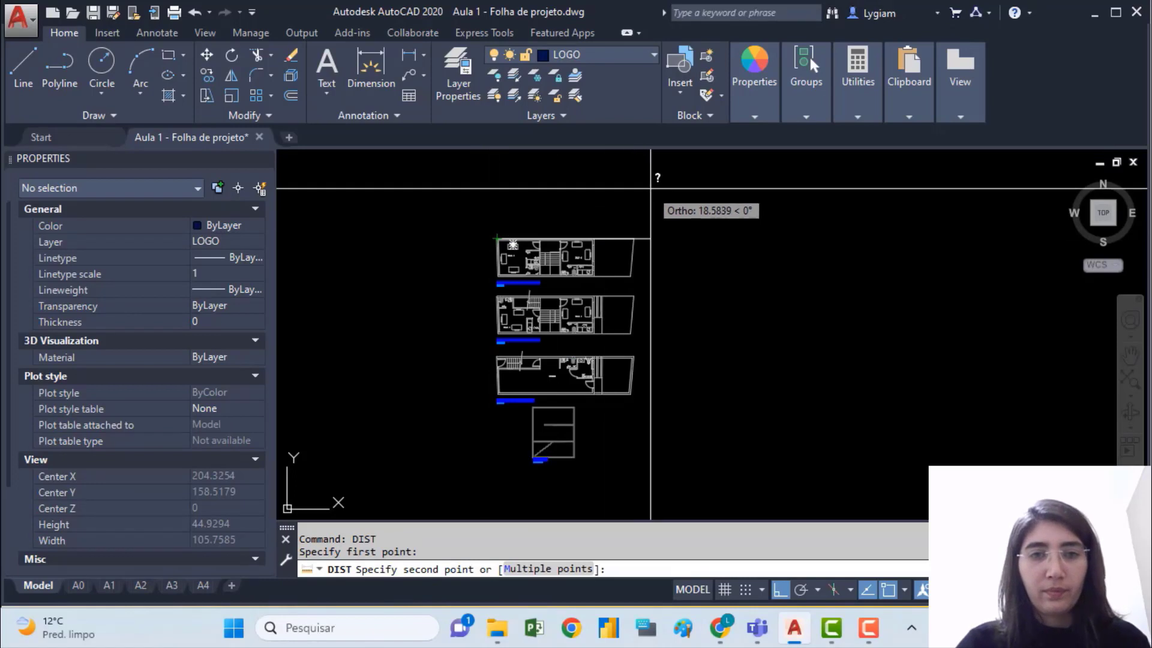
Measure a horizontal distance from the uppermost floor plan's top-left corner and review the floor plans in model space
left_click(656, 179)
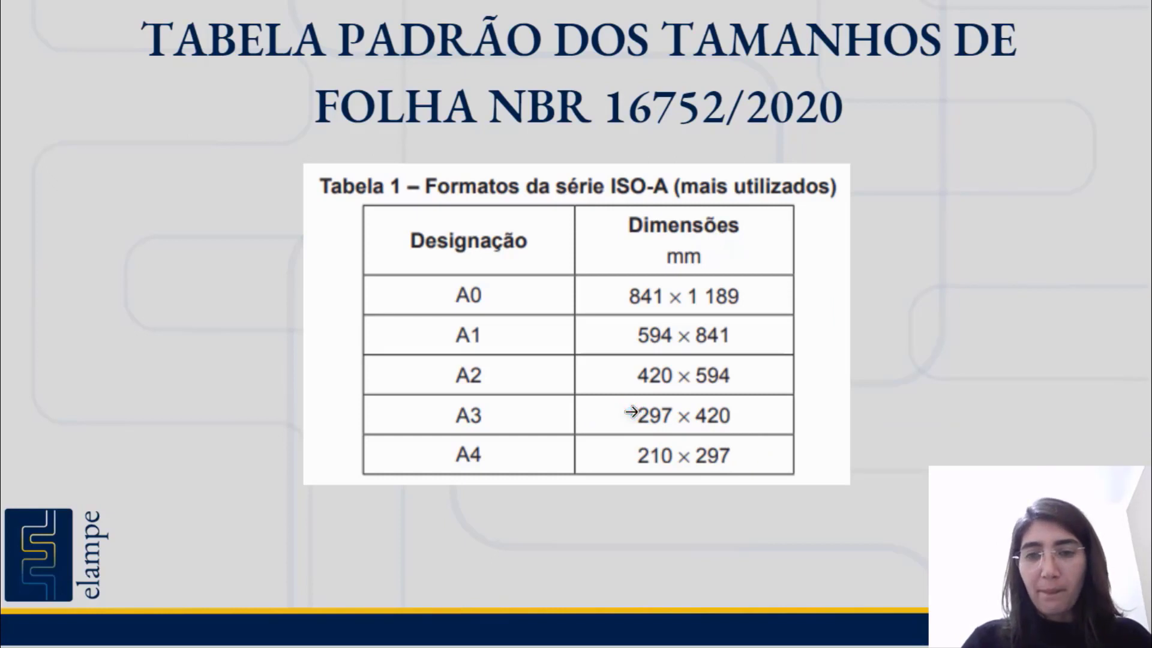
key("alt+Tab")
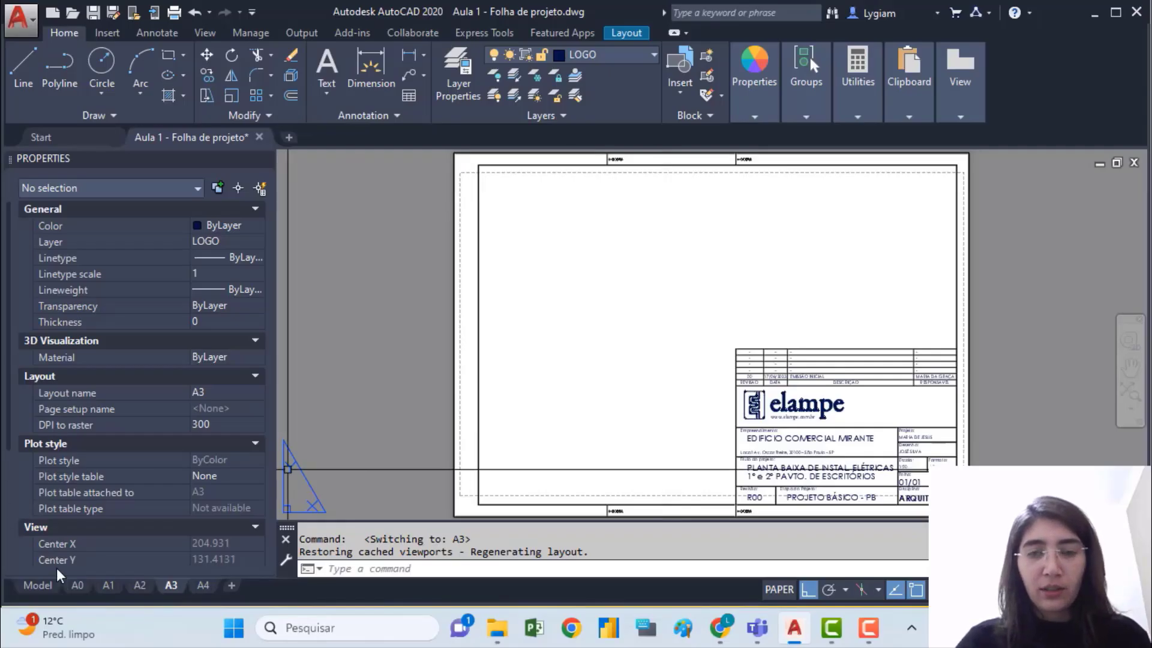
left_click(50, 584)
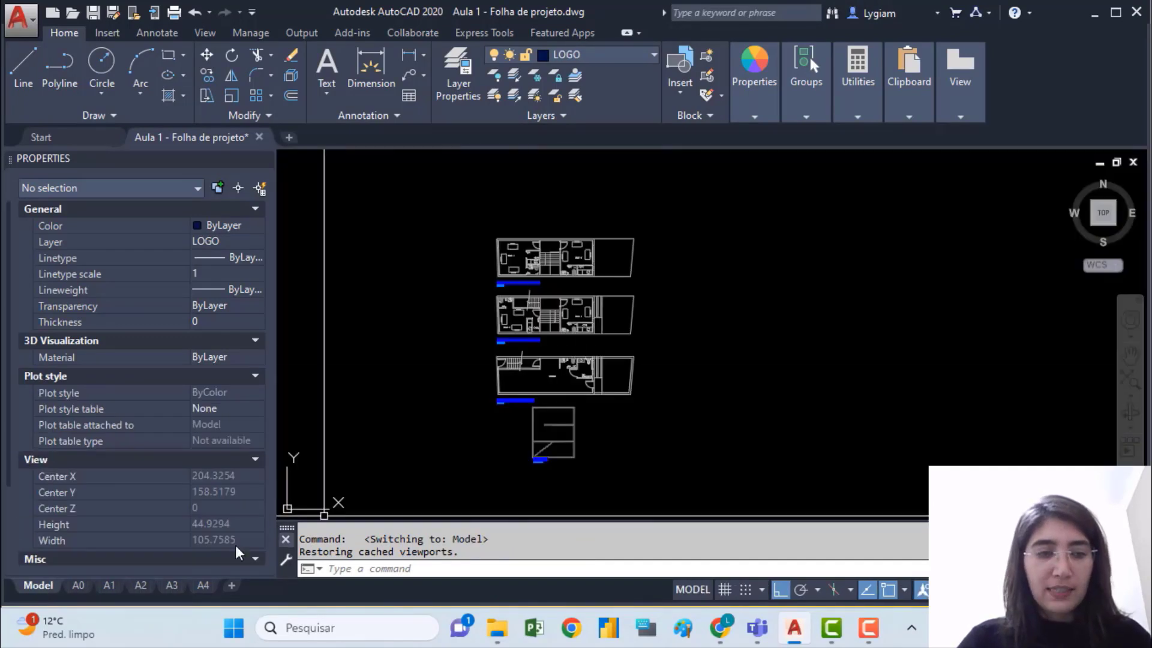
Create a viewport about 367 by 137 on the A3 layout, spanning the empty area above the title block
left_click(170, 585)
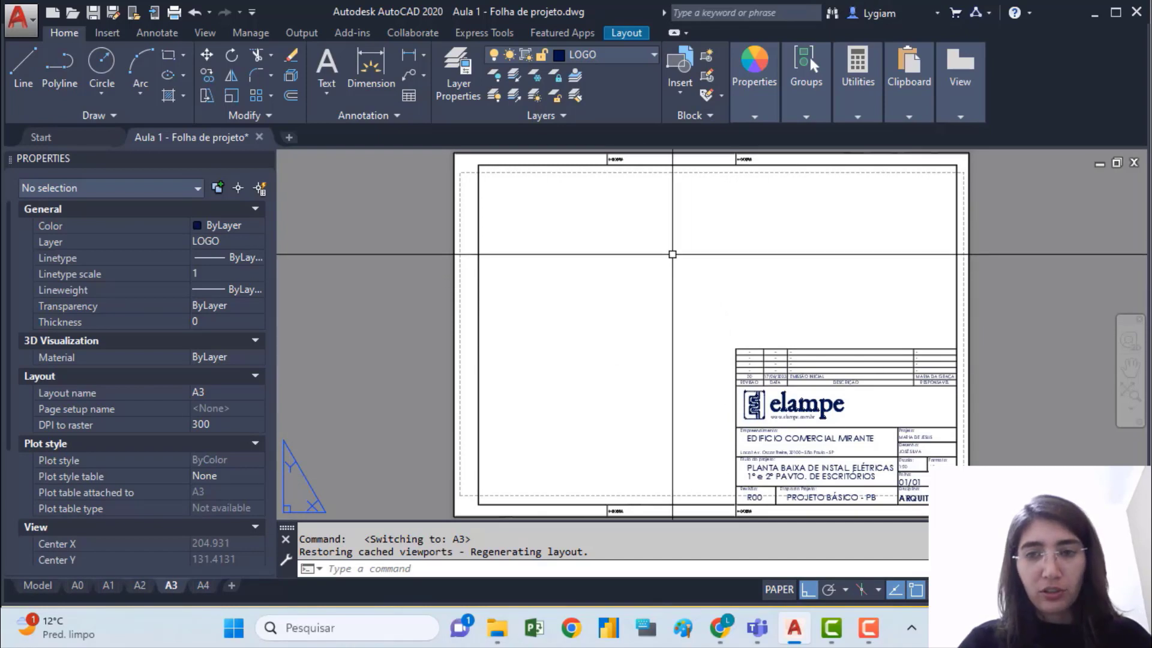
type("vi")
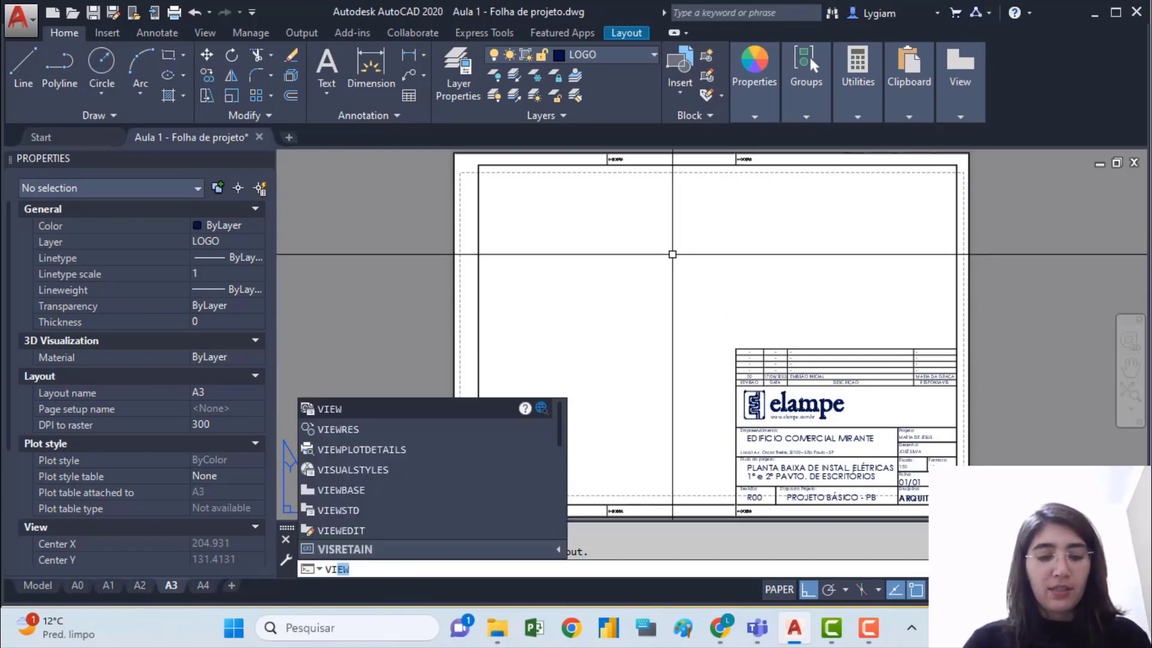
type("e")
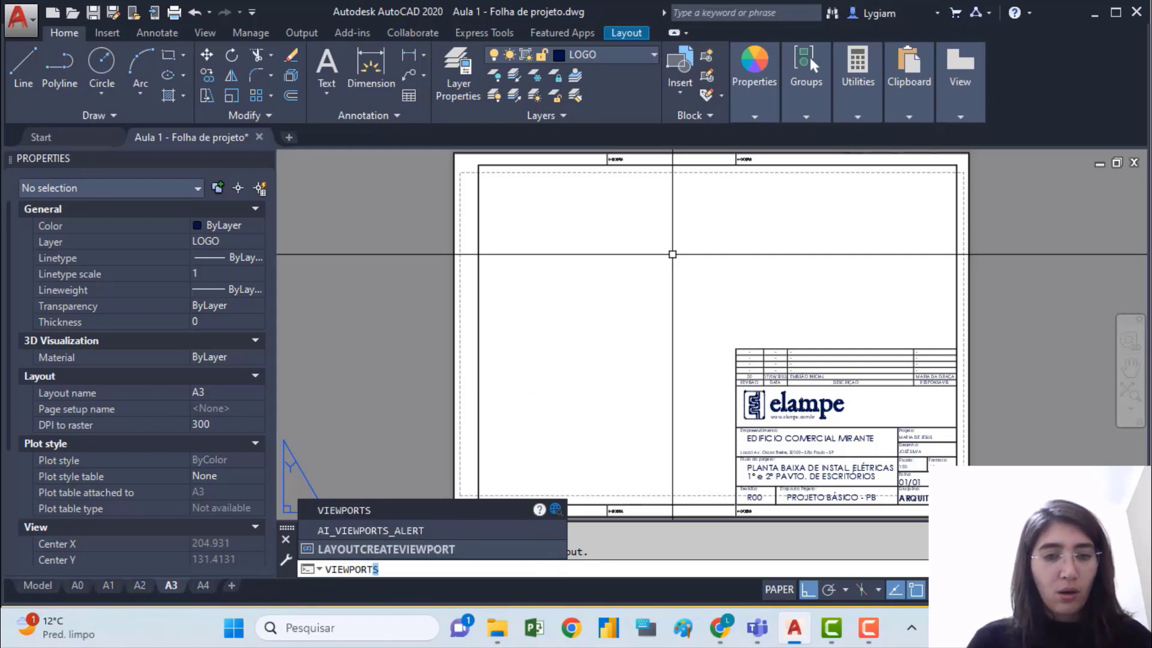
key("Return")
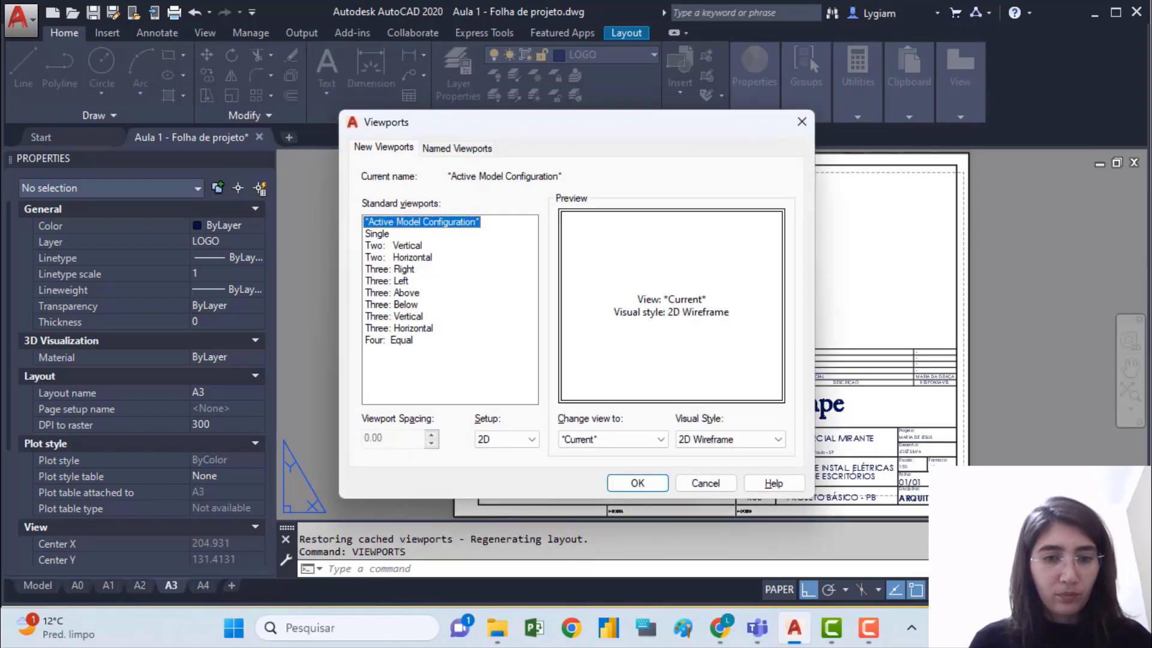
left_click(653, 482)
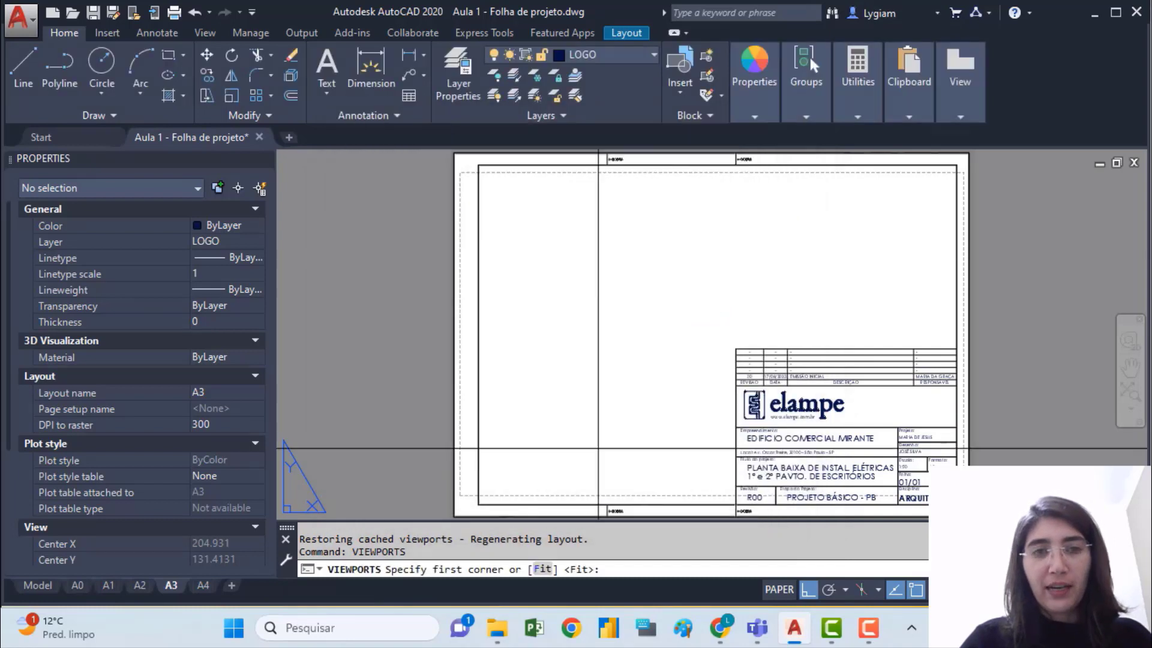
left_click(496, 176)
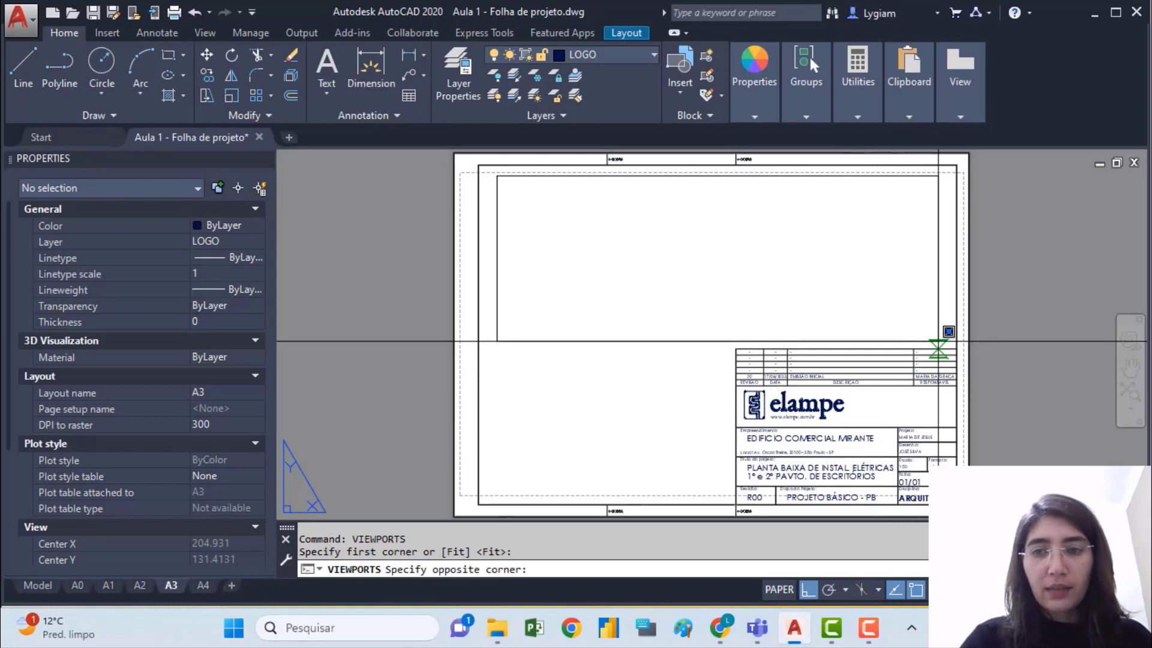
scroll(938, 341, "up", 5)
left_click(947, 344)
scroll(768, 322, "down", 5)
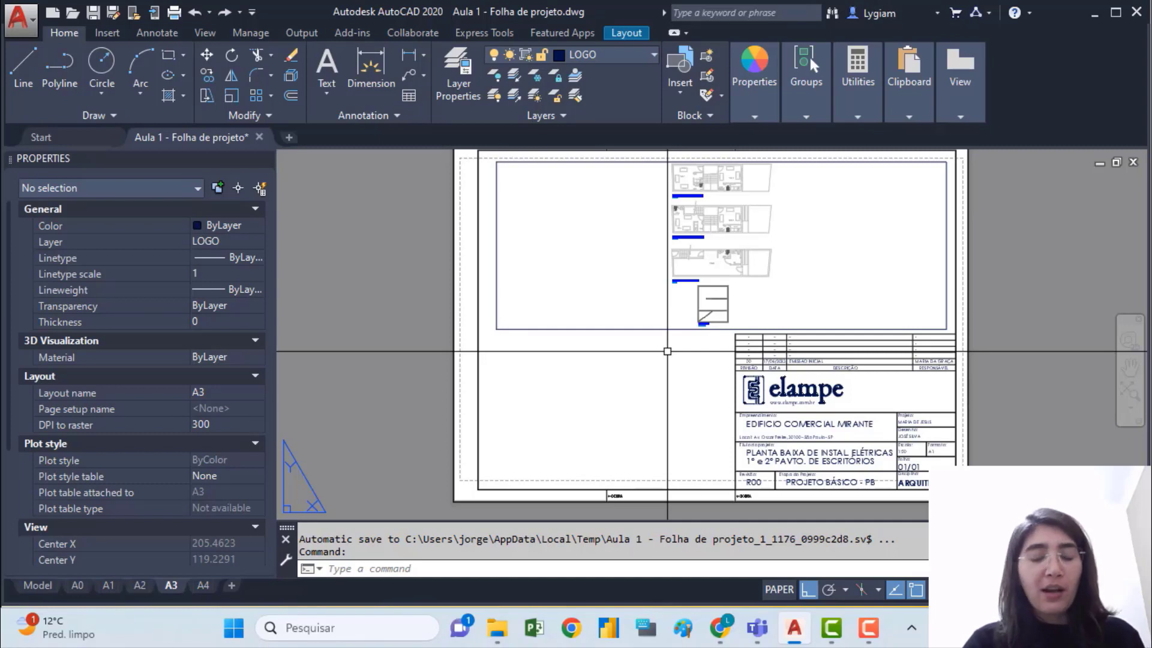
Select the new viewport with a crossing window and reopen its properties to reach the scale settings
scroll(303, 367, "down", 2)
left_click(589, 307)
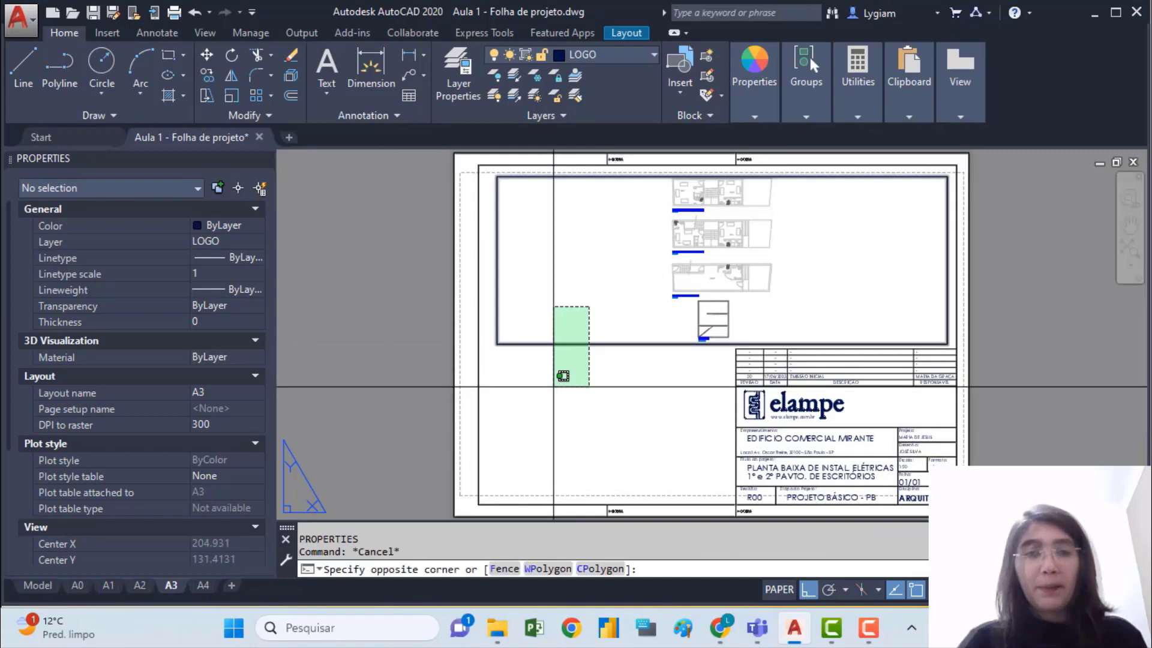
left_click(553, 387)
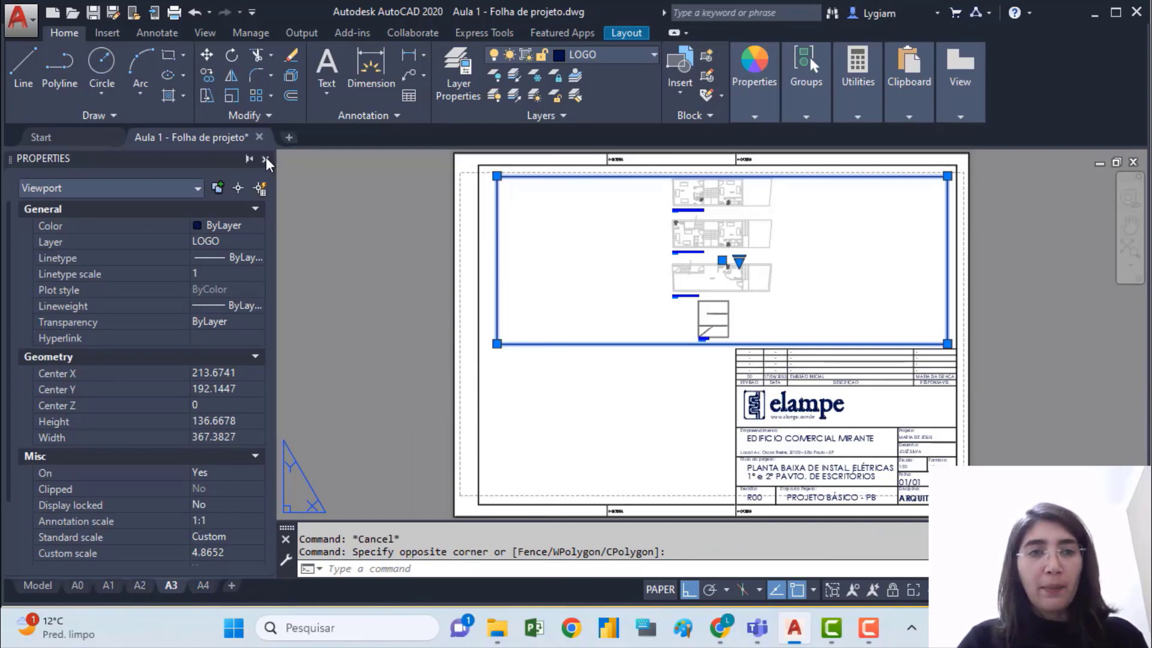
left_click(265, 157)
type("PR")
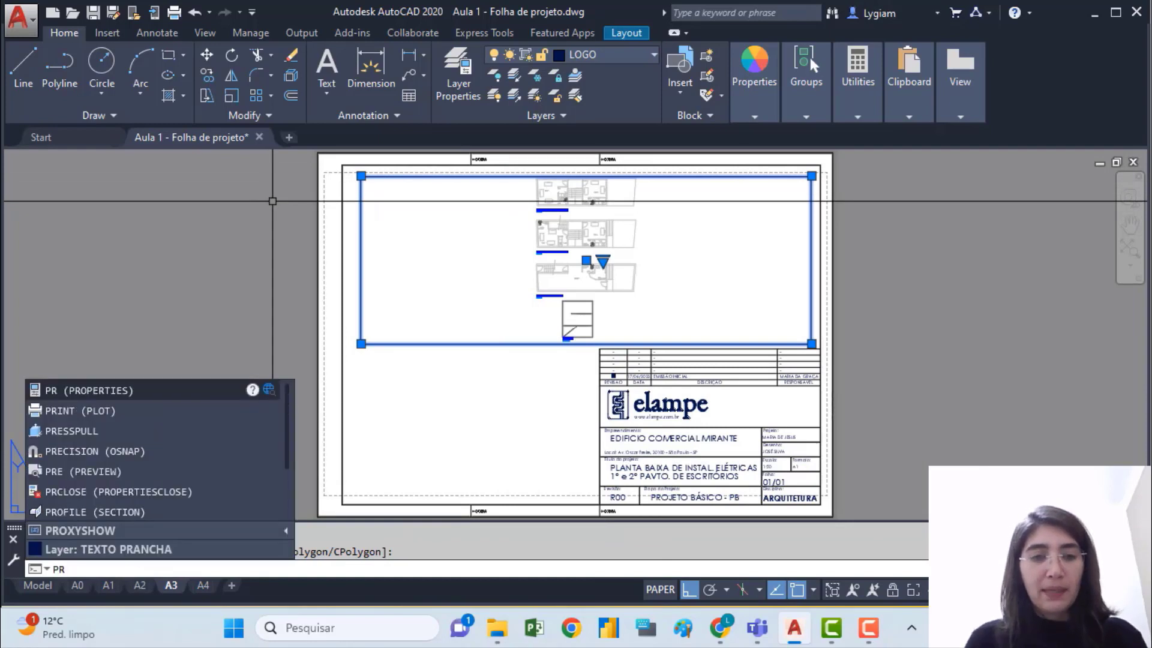
key("Return")
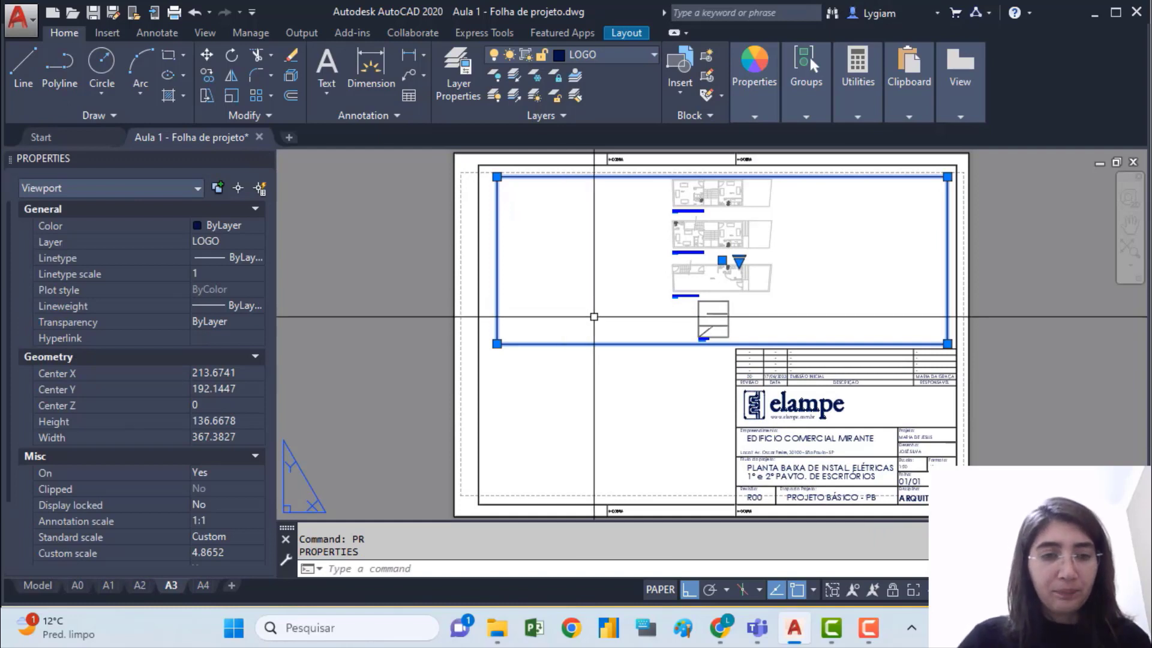
left_click_drag(594, 316, 284, 397)
scroll(204, 447, "down", 3)
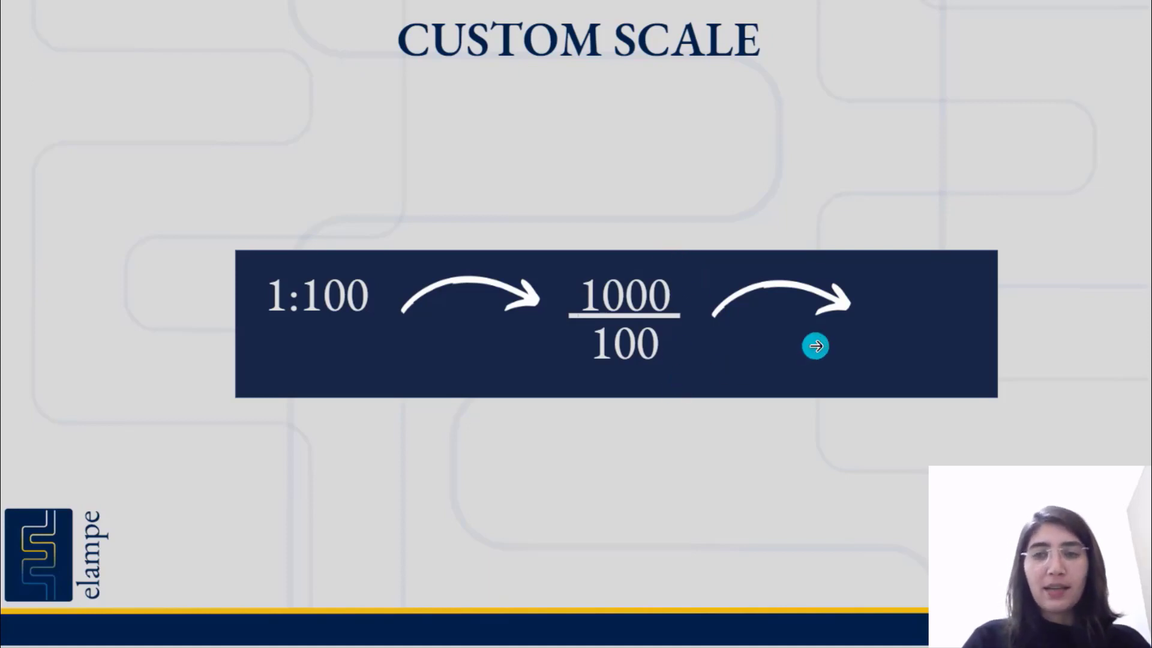
Set the viewport's custom scale to 10 for a 1:100 drawing scale
left_click(816, 346)
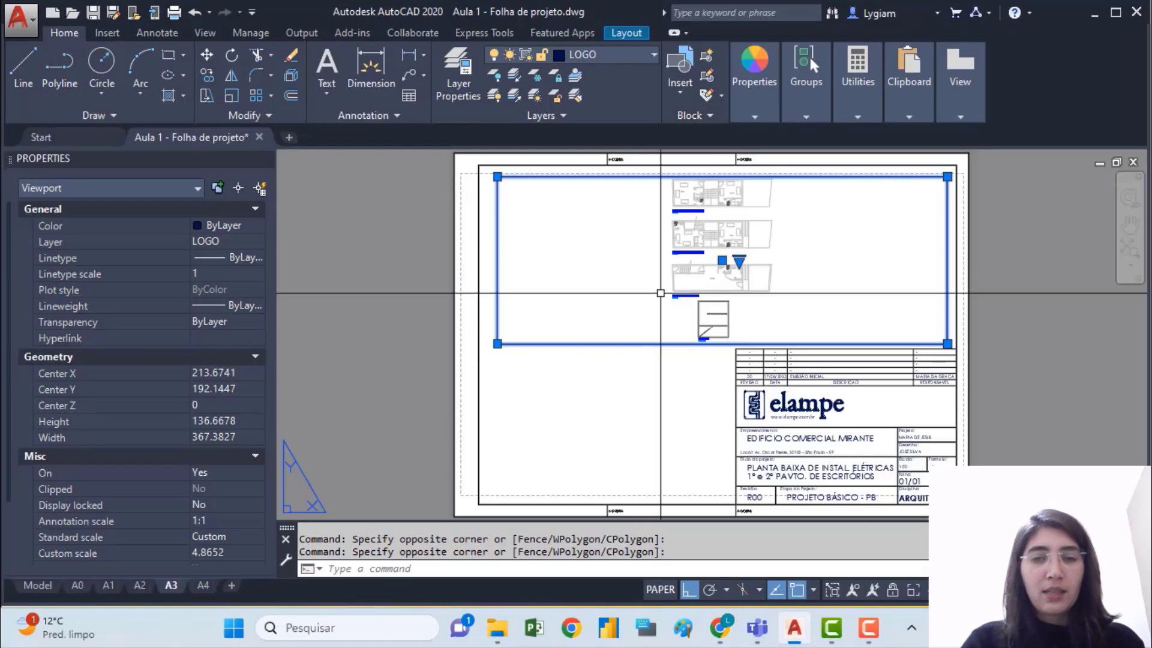
left_click(625, 322)
left_click(560, 392)
left_click(226, 553)
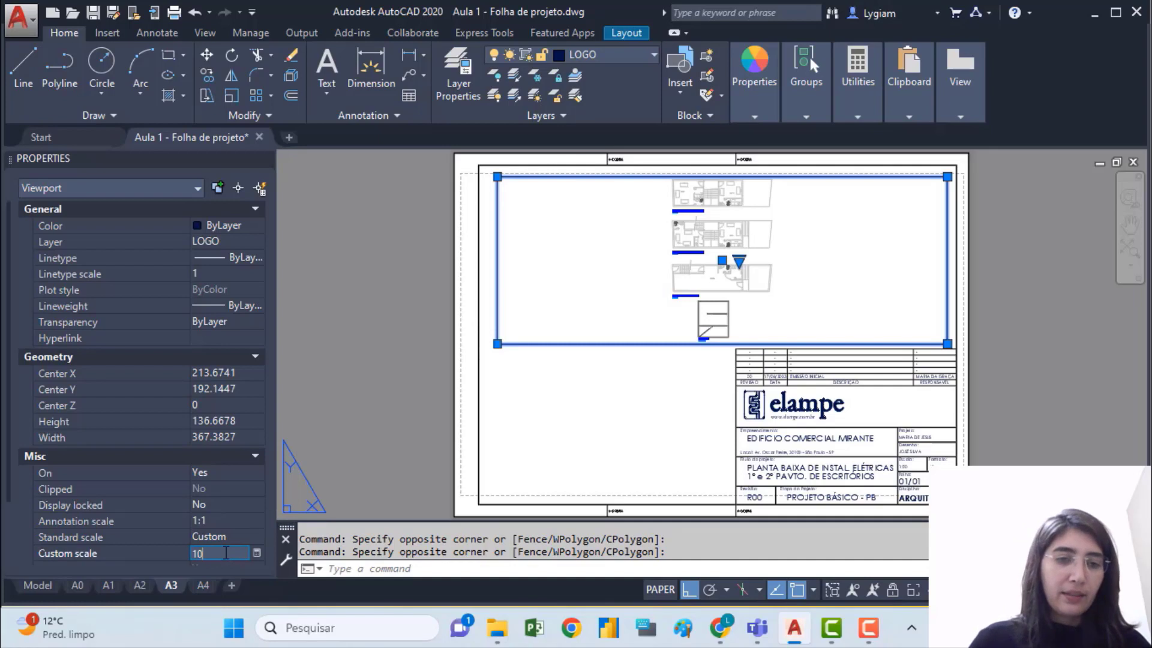
type("10")
key("Return")
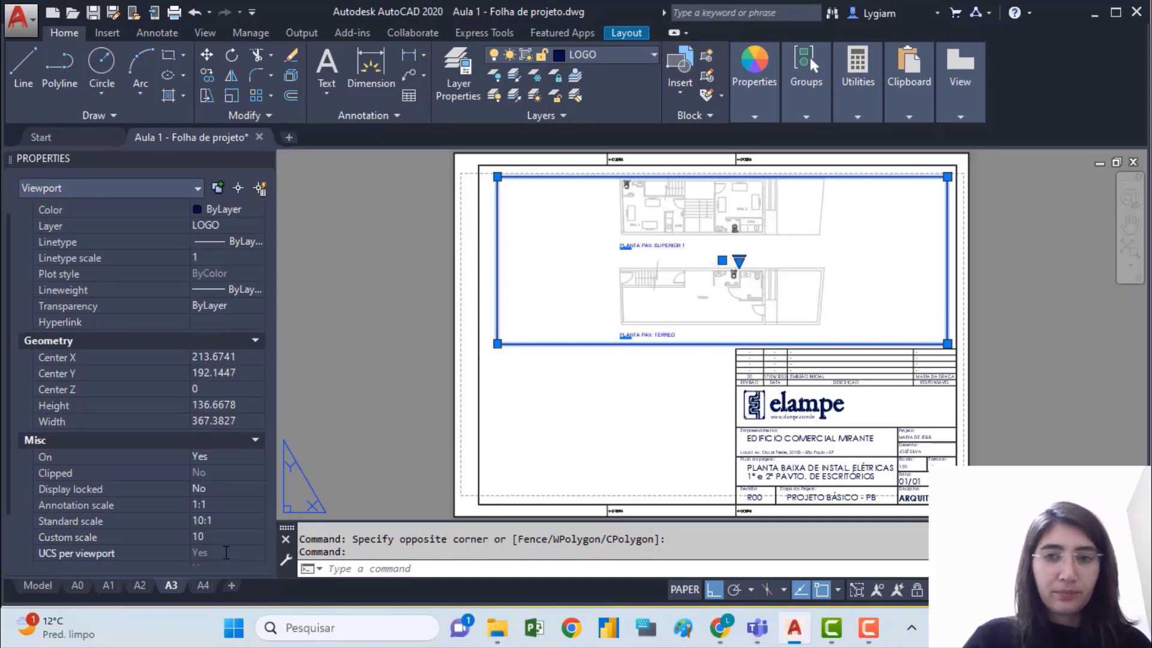
Narrow the viewport from both sides to about 195 wide and move it to the left part of the sheet
left_click(497, 344)
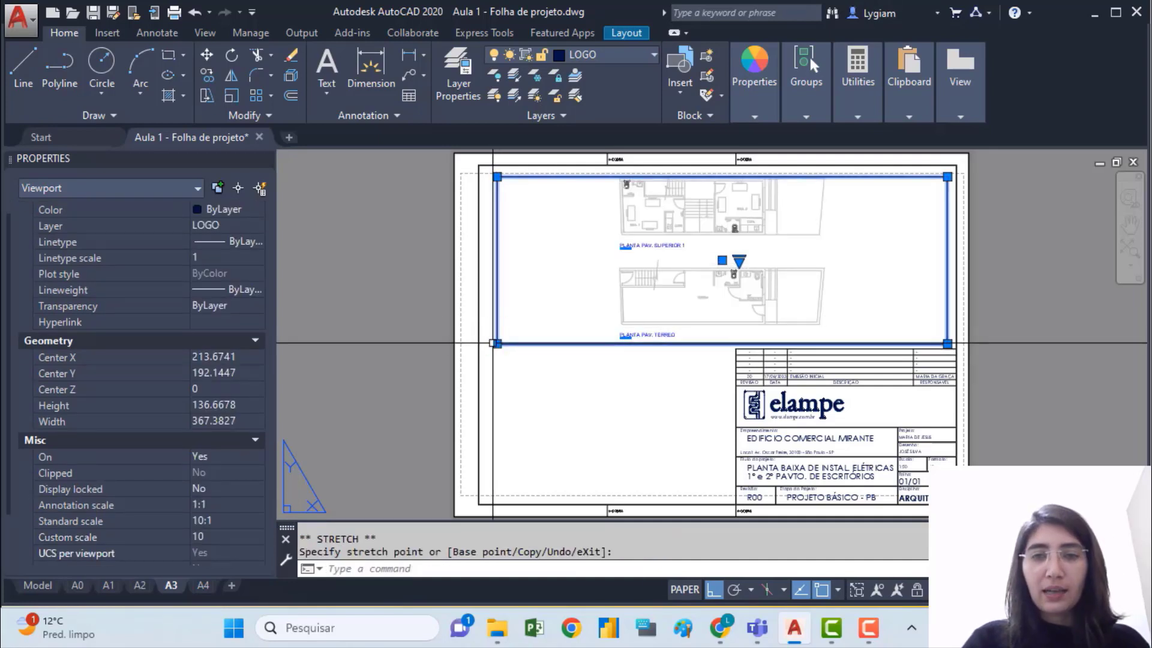
left_click(497, 344)
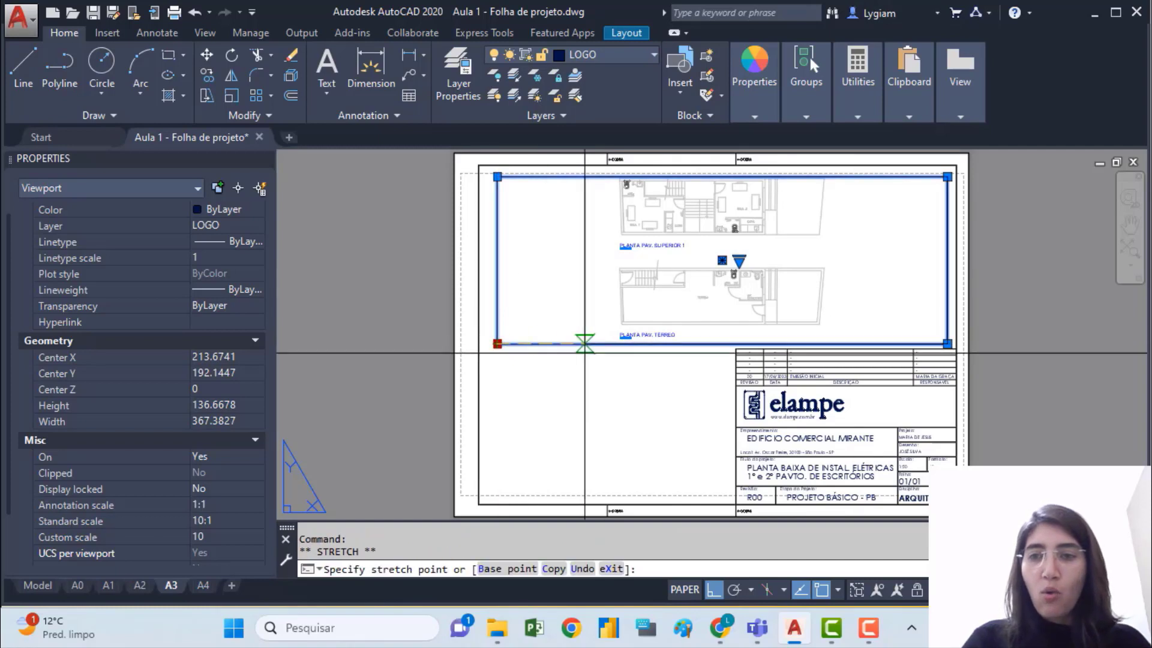
left_click(607, 356)
left_click(947, 343)
left_click(847, 354)
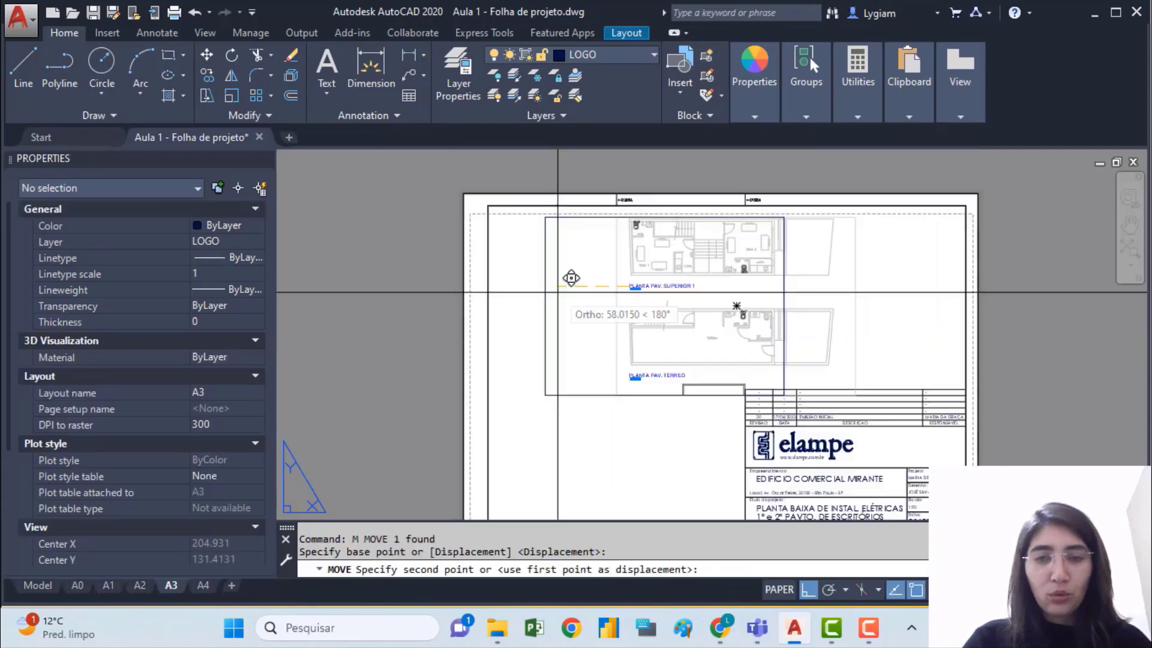
left_click(513, 307)
Stretch the viewport's lower and upper edges outward to a height of about 324 to take in all the drawings
middle_click_drag(678, 389, 677, 289)
left_click(684, 276)
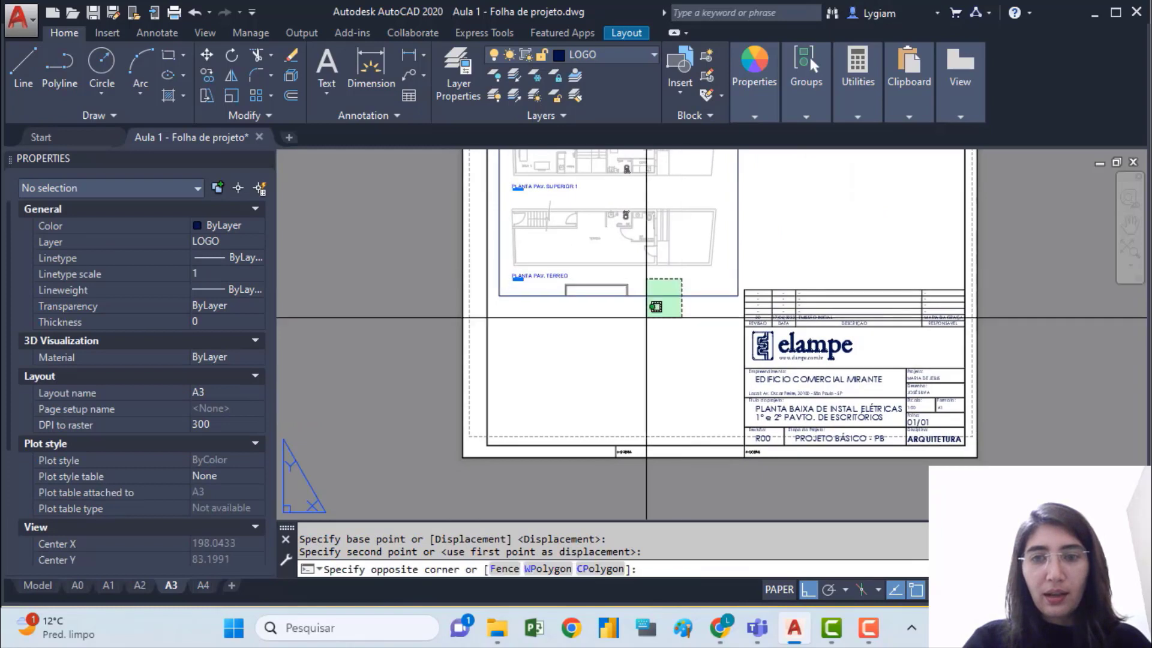
left_click(644, 317)
left_click(738, 296)
left_click(737, 398)
middle_click_drag(724, 215, 727, 426)
left_click(747, 220)
left_click(739, 223)
scroll(781, 385, "down", 2)
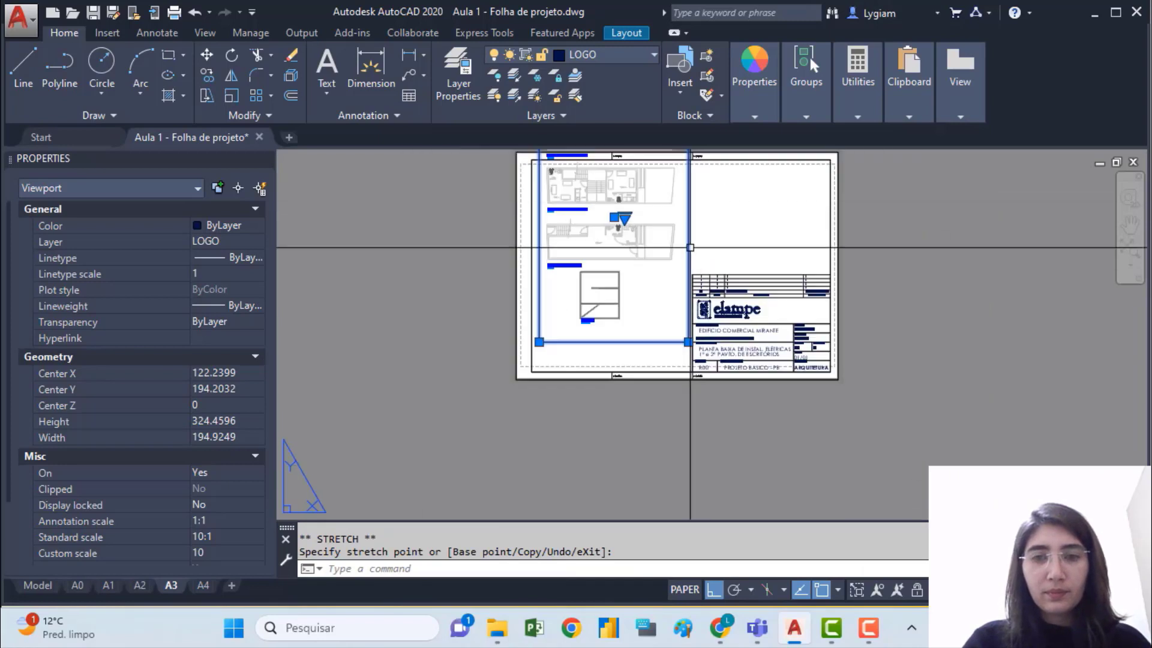
Raise the viewport's lower edge to just below the Corte 1 section, for a height of about 302
left_click(688, 342)
scroll(687, 342, "up", 2)
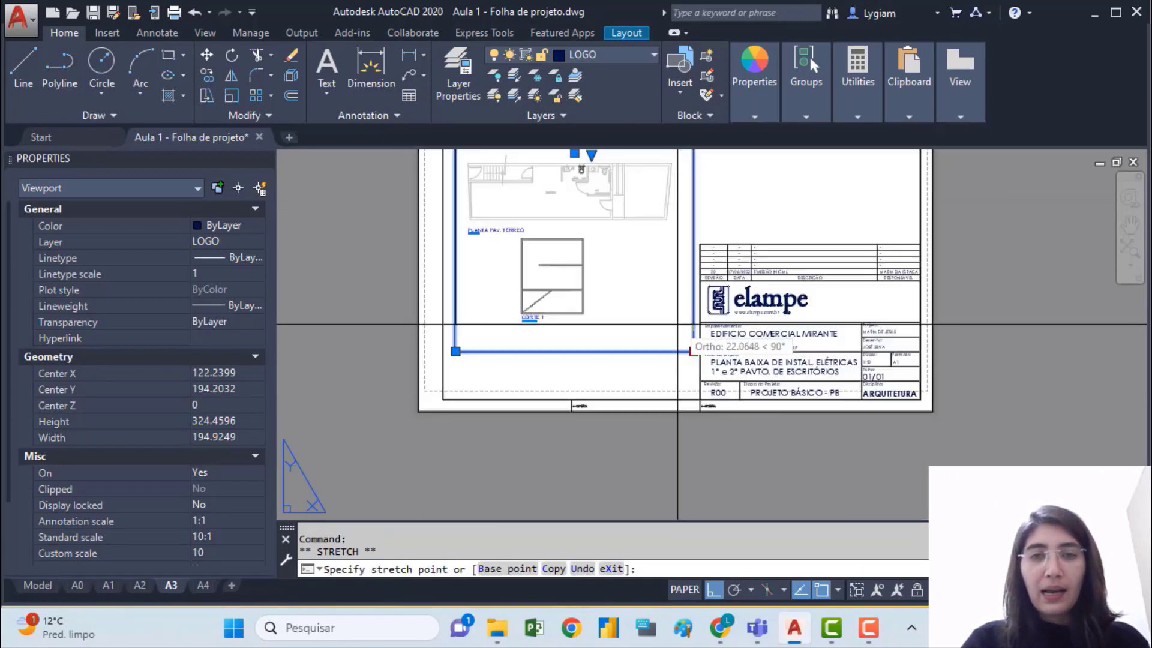
left_click(694, 324)
middle_click_drag(579, 237, 580, 253)
scroll(581, 253, "down", 5)
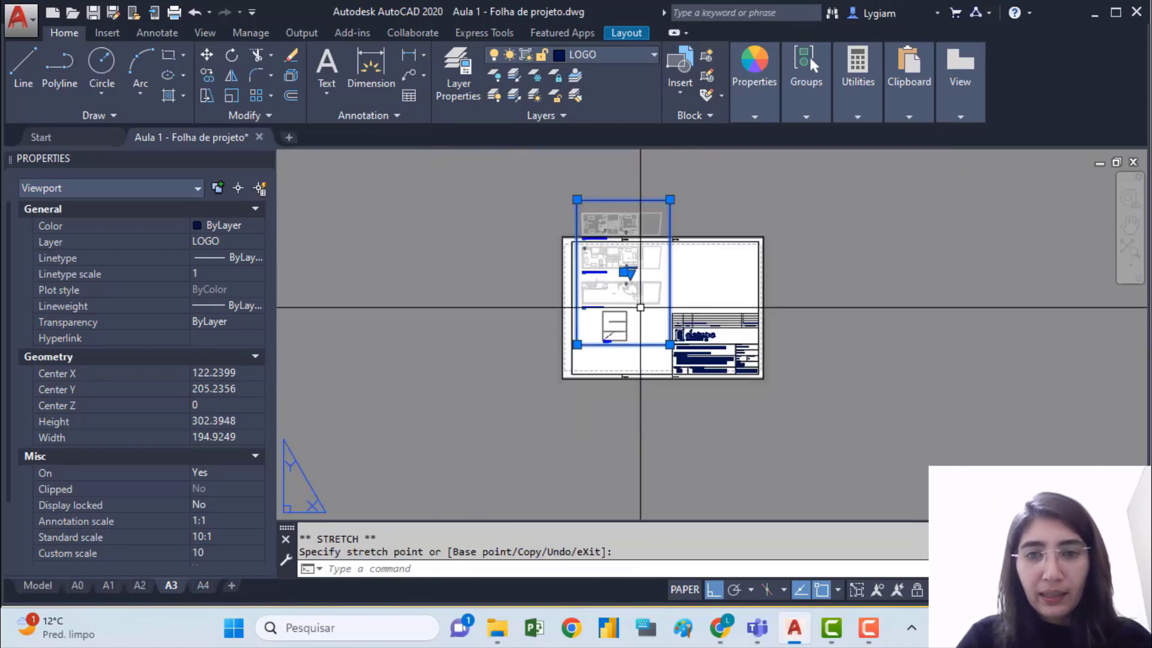
Move the viewport straight down until its upper edge is near the sheet's top edge
key("Escape")
type("m")
key("Return")
left_click(473, 334)
left_click(473, 369)
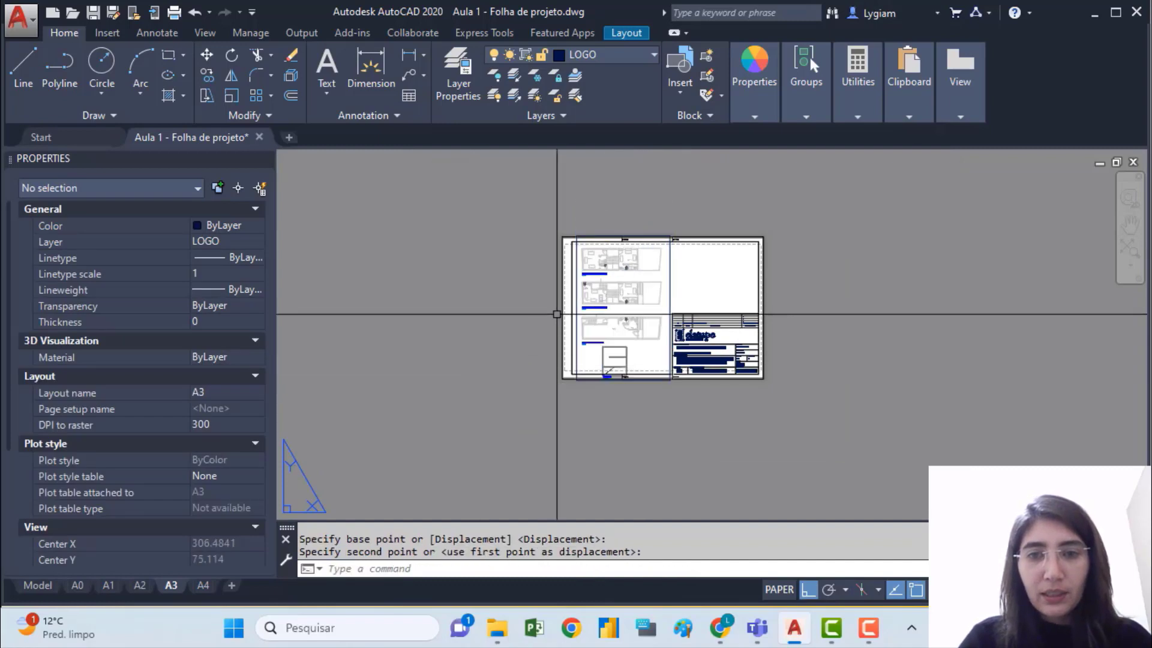
Raise the viewport's lower edge above the Corte 1 section to show only the three floor plans, about 232 high
scroll(648, 411, "up", 4)
left_click(704, 327)
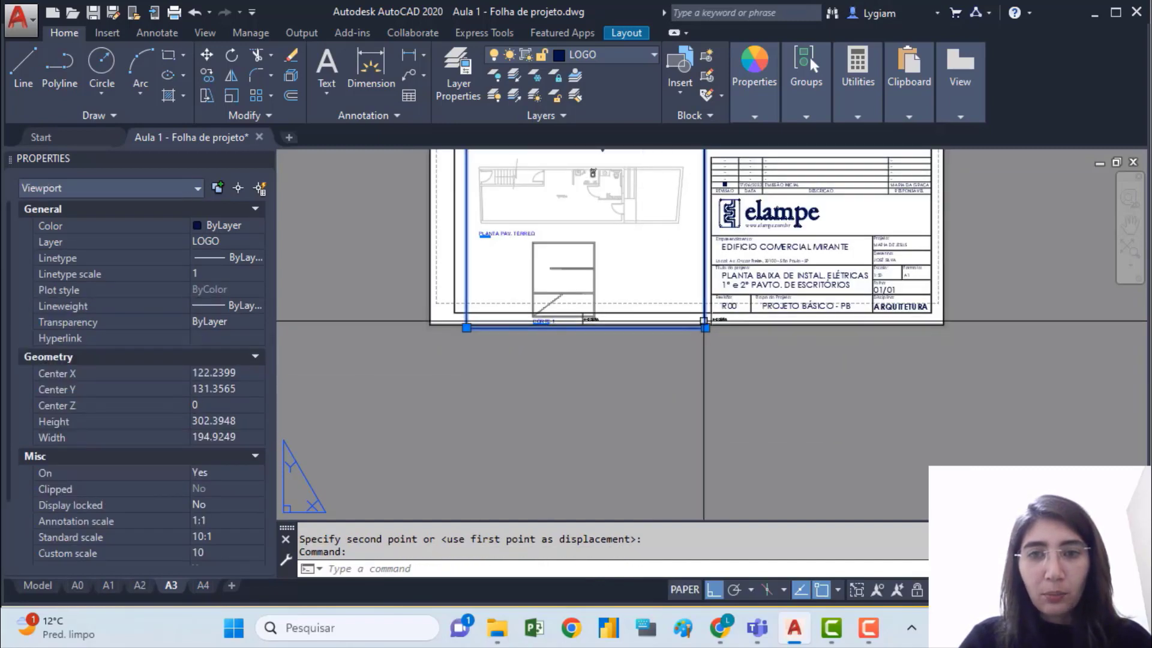
left_click(705, 328)
scroll(690, 240, "up", 2)
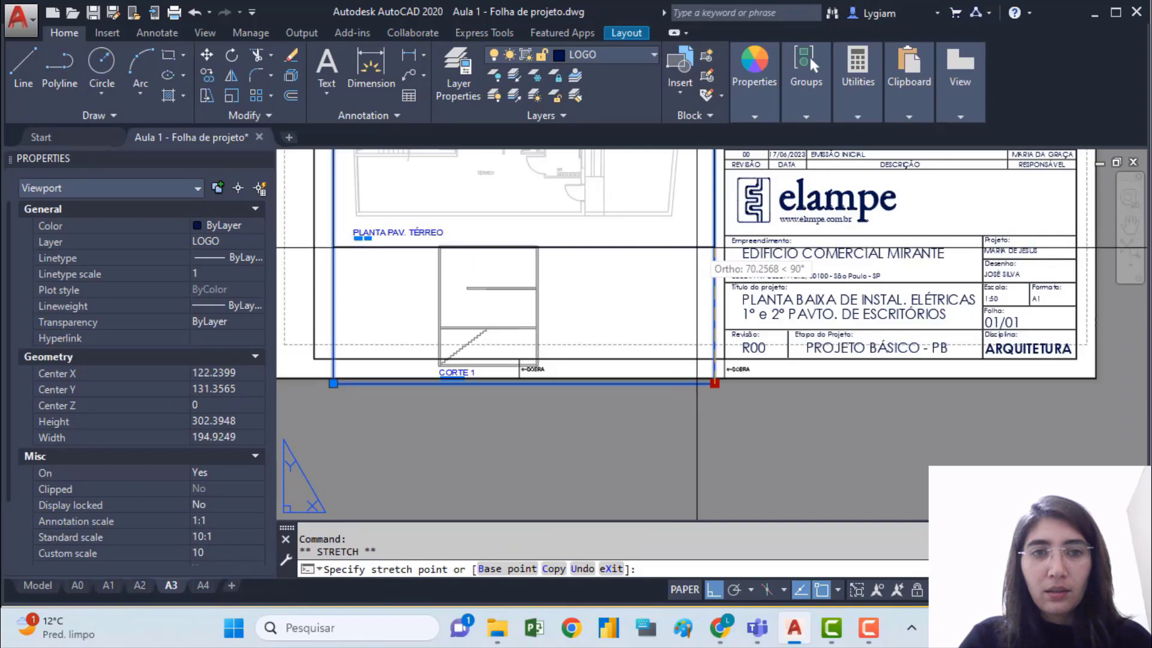
left_click(695, 245)
scroll(694, 245, "down", 5)
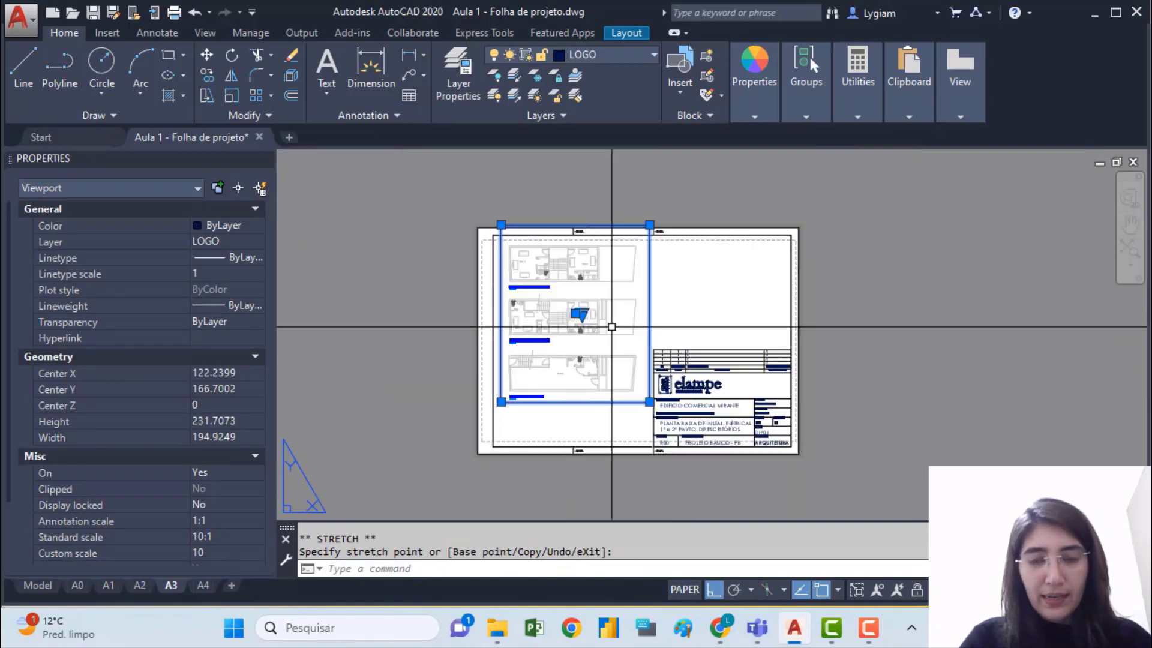
Move the three-plan viewport down so its upper edge sits inside the sheet's frame
type("m")
key("Return")
scroll(664, 297, "up", 2)
left_click(689, 289)
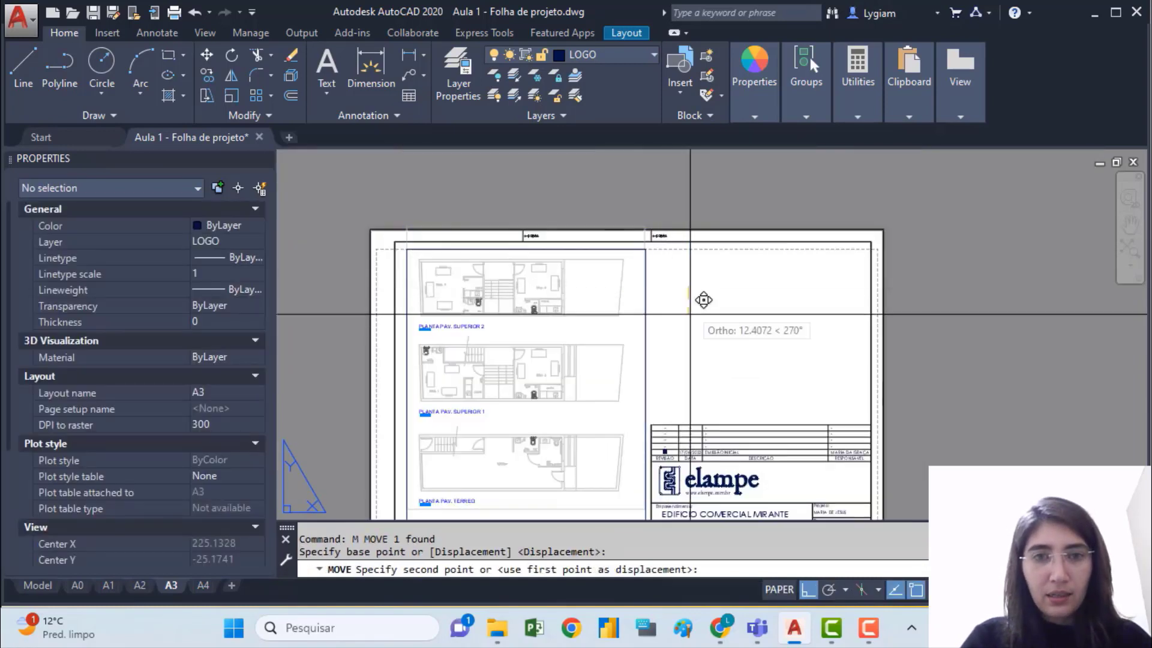
key("Escape")
scroll(659, 300, "up", 4)
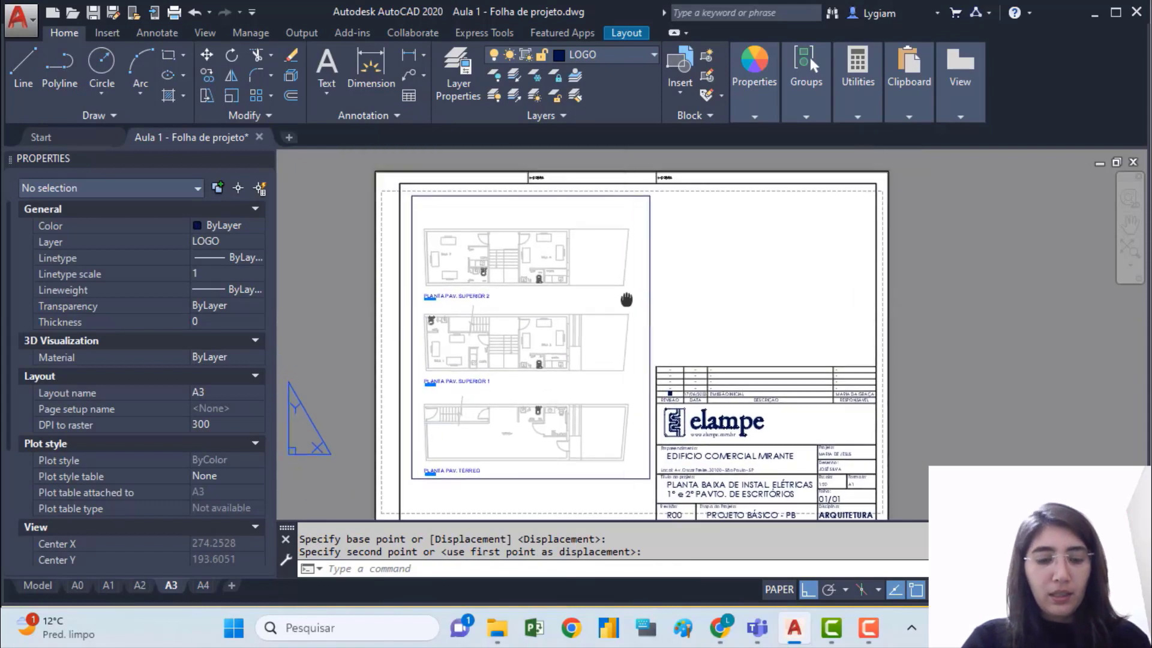
scroll(644, 327, "down", 3)
Copy the floor-plan viewport horizontally to the right half of the sheet
left_click_drag(689, 285, 629, 270)
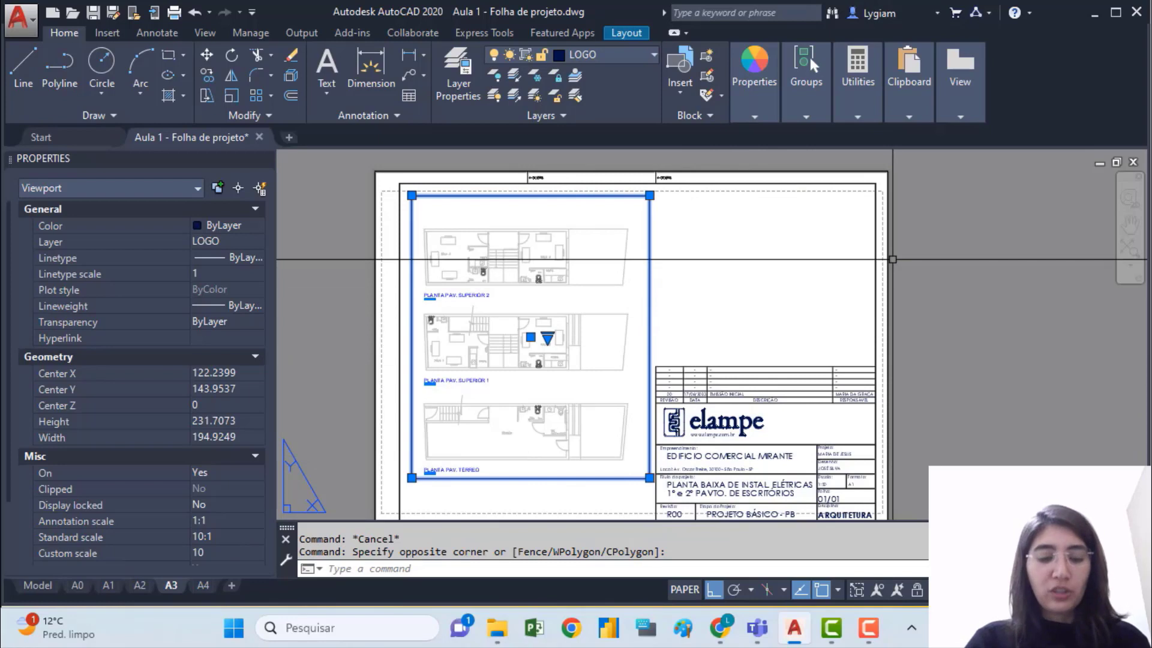
type("o")
key("Return")
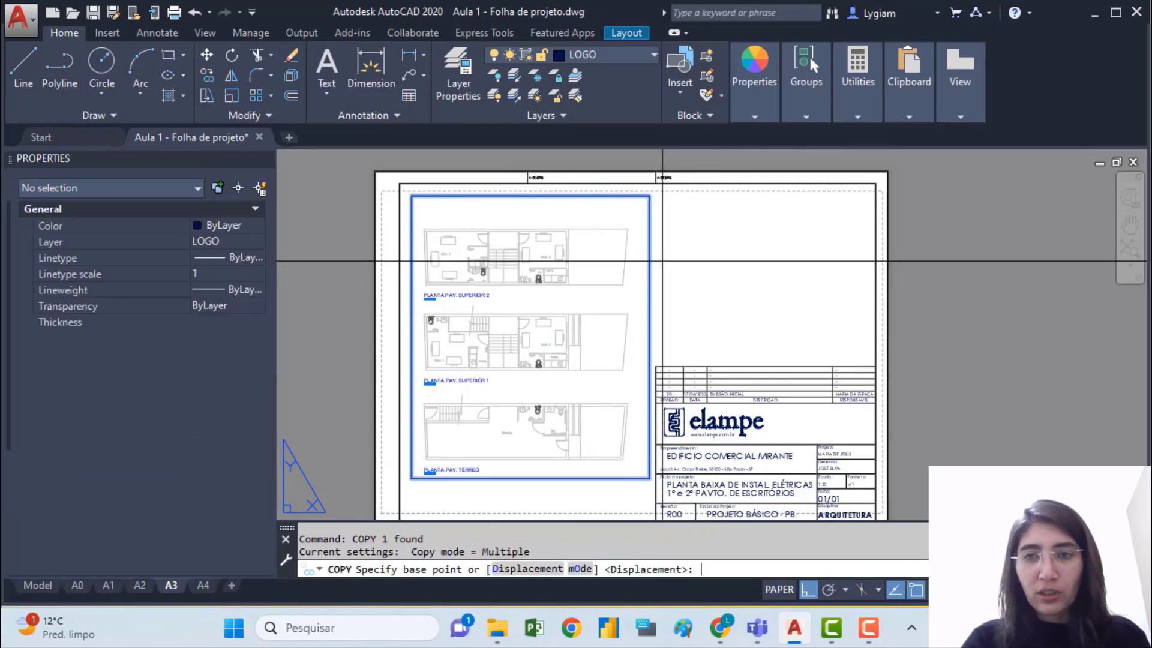
left_click(582, 276)
left_click(813, 282)
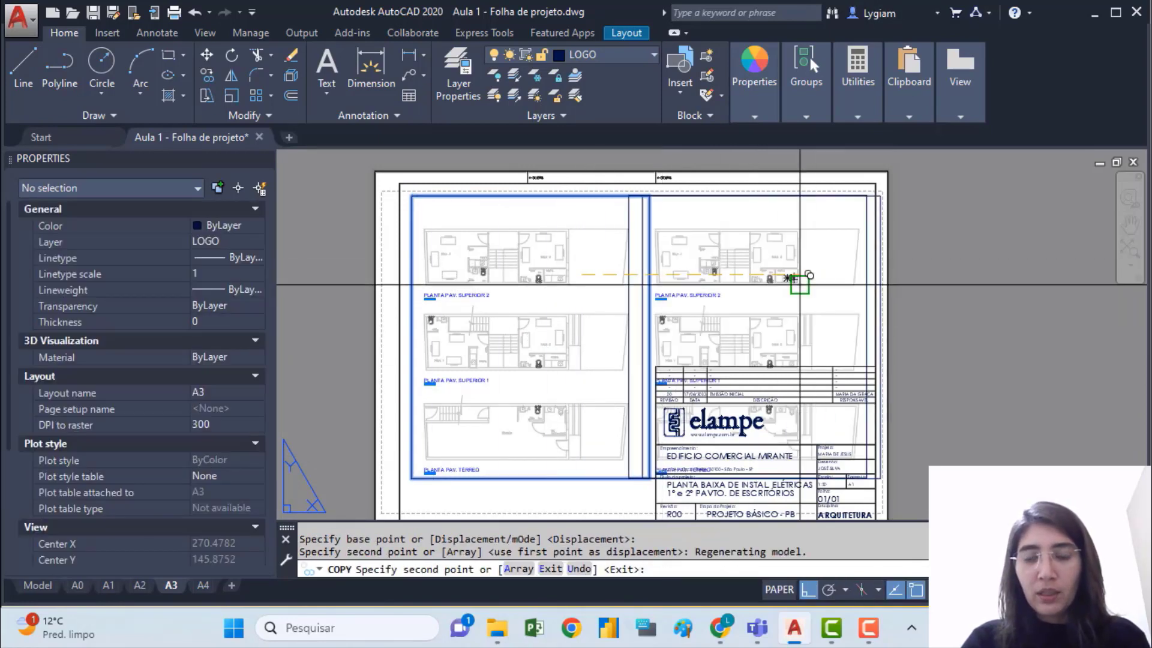
key("Return")
Activate the copied viewport and shift its contents up to show the Corte 1 section above the title block
double_click(798, 353)
middle_click_drag(702, 463, 734, 238)
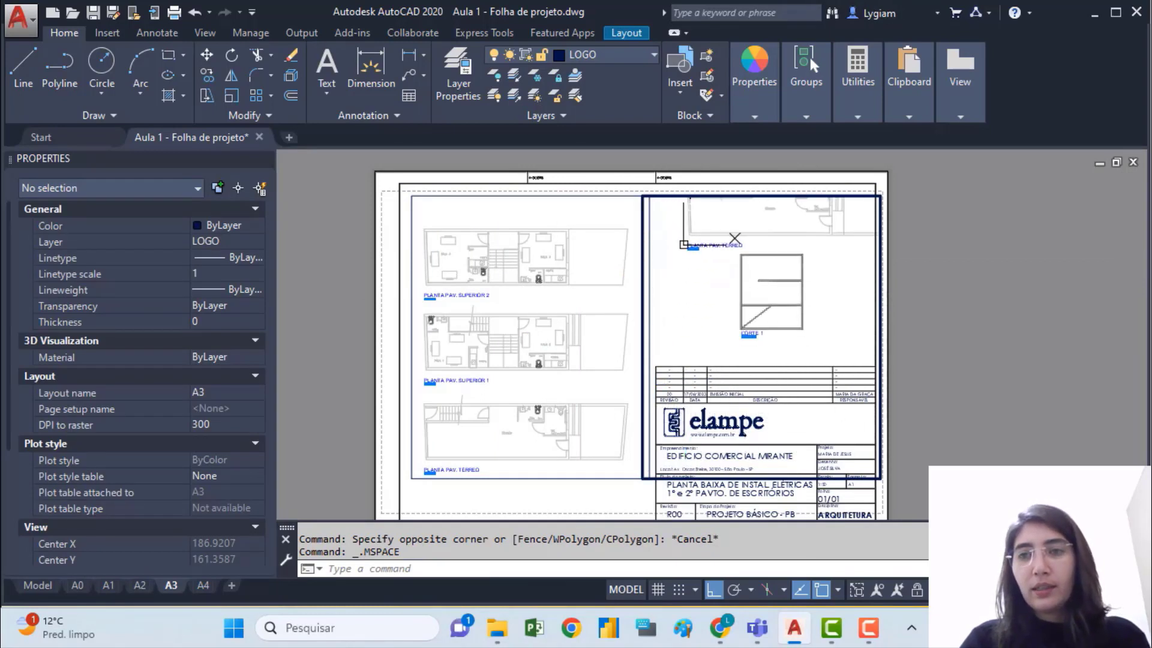
Return to paper space and fit the copied viewport around the Corte 1 section above the title block
double_click(961, 183)
left_click(876, 270)
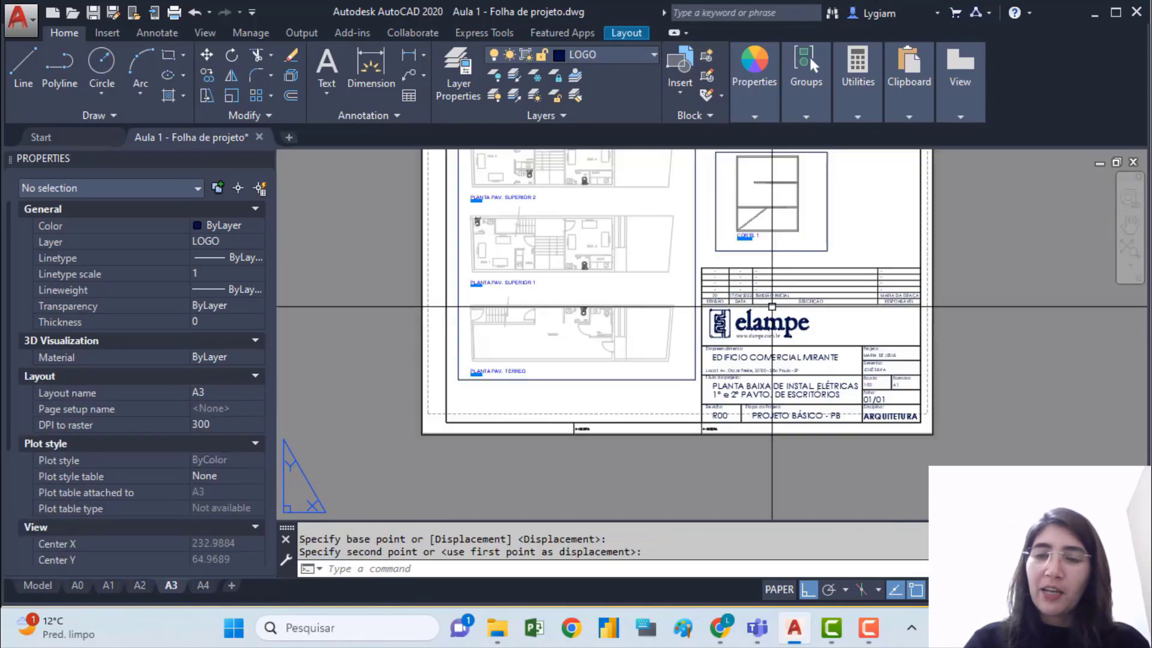
middle_click_drag(779, 288, 846, 449)
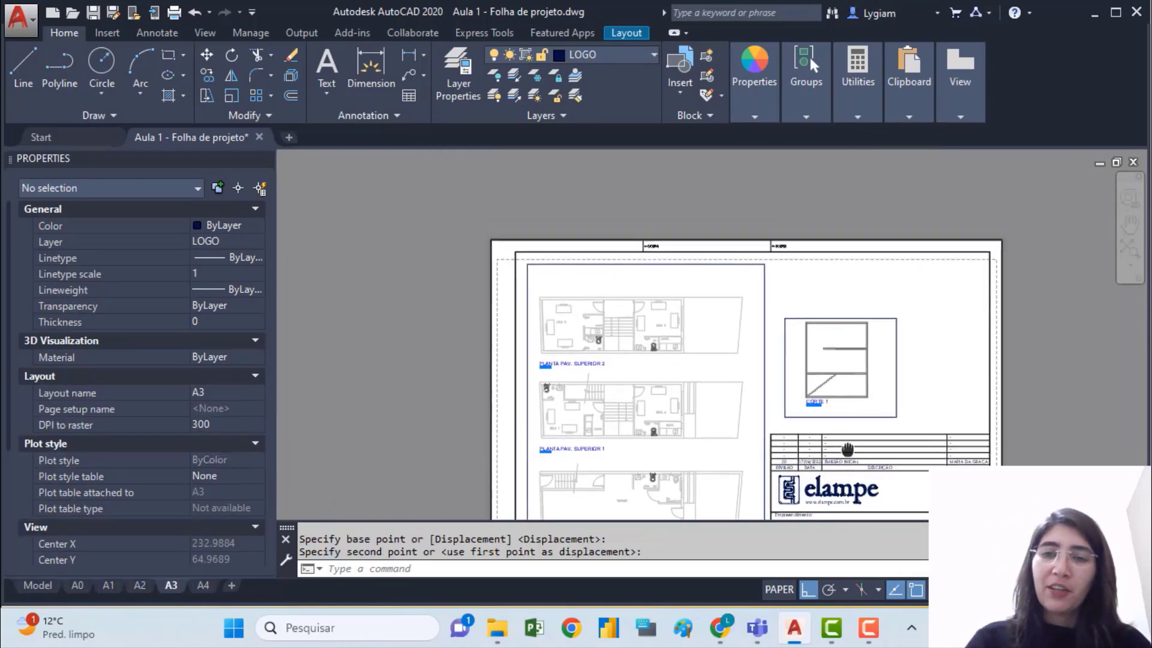
key("Escape")
middle_click_drag(912, 432, 893, 323)
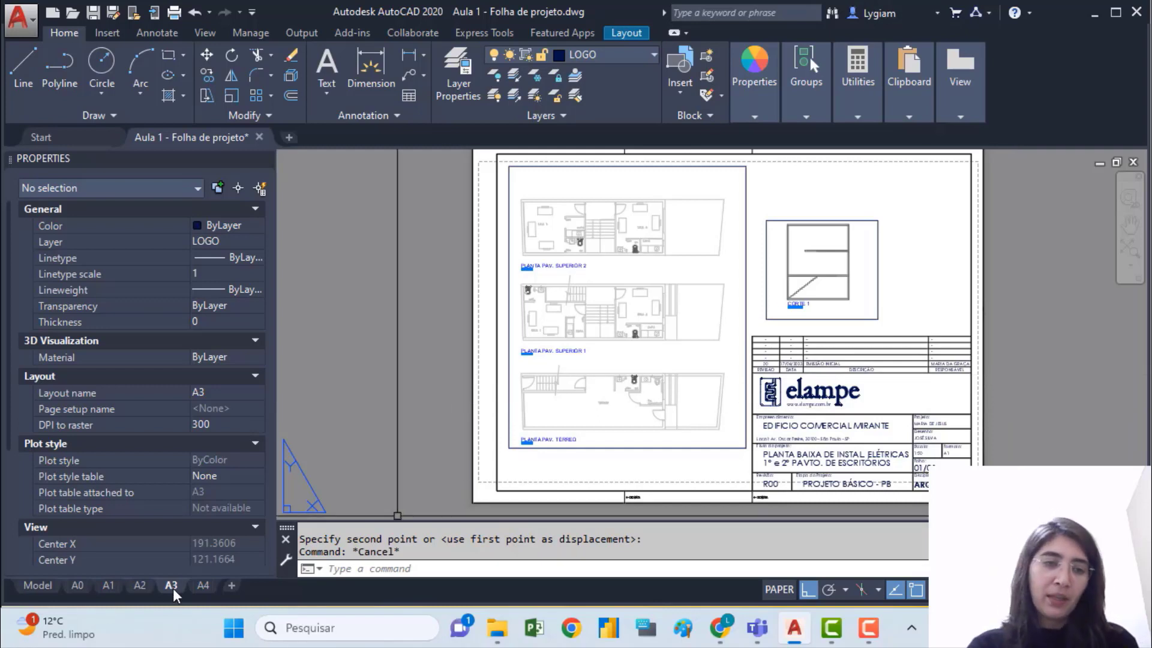
Narrow the Corte 1 viewport slightly and erase the loose vertical line beside it
middle_click_drag(921, 311, 935, 335)
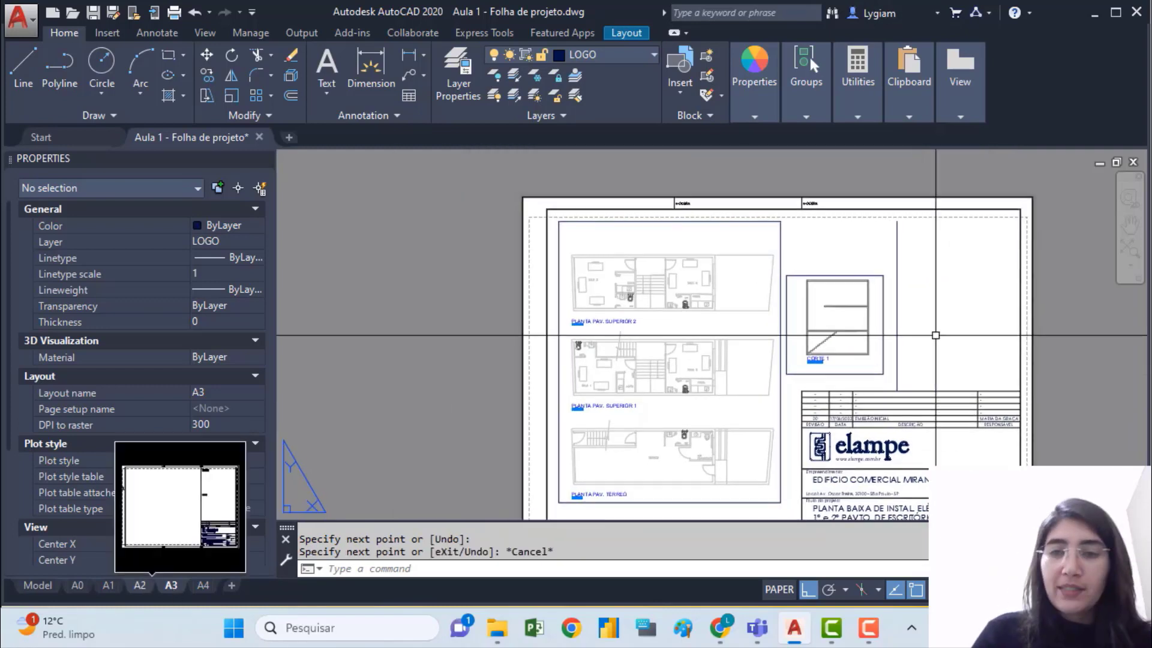
left_click(905, 269)
left_click(893, 249)
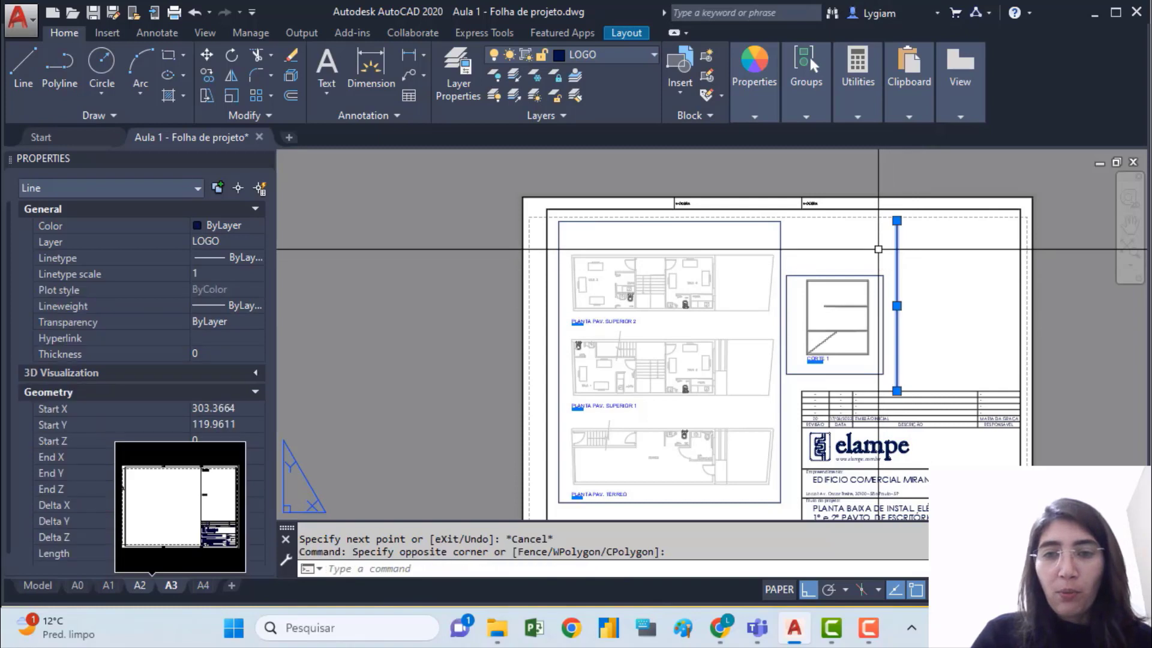
type("E")
key("Return")
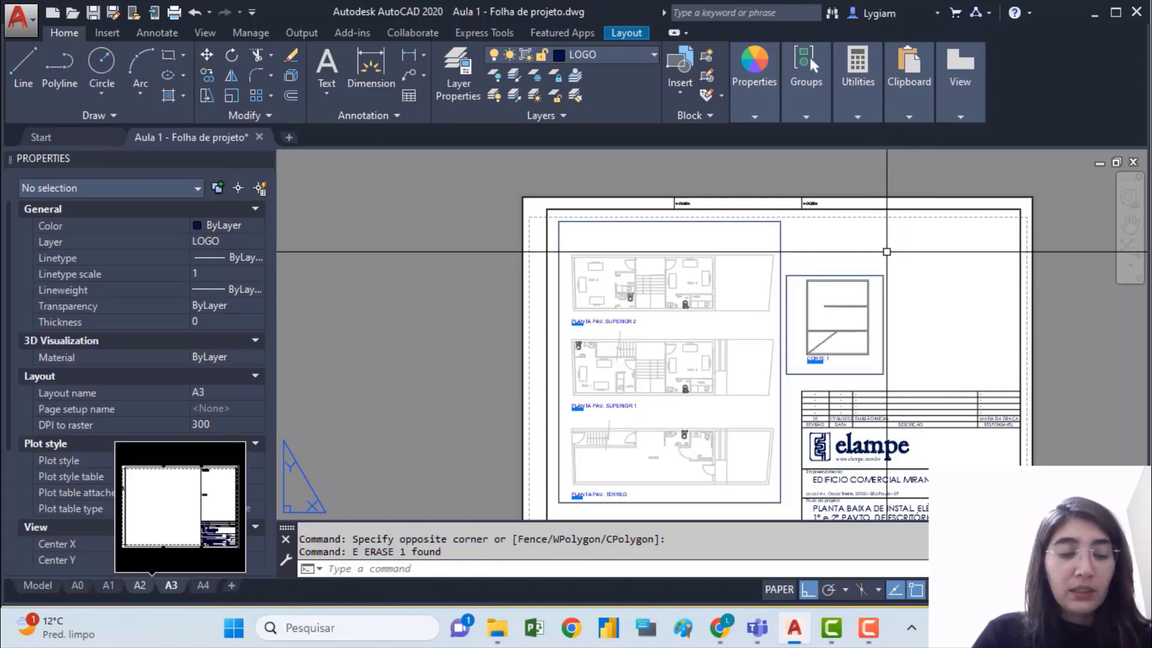
scroll(816, 306, "down", 2)
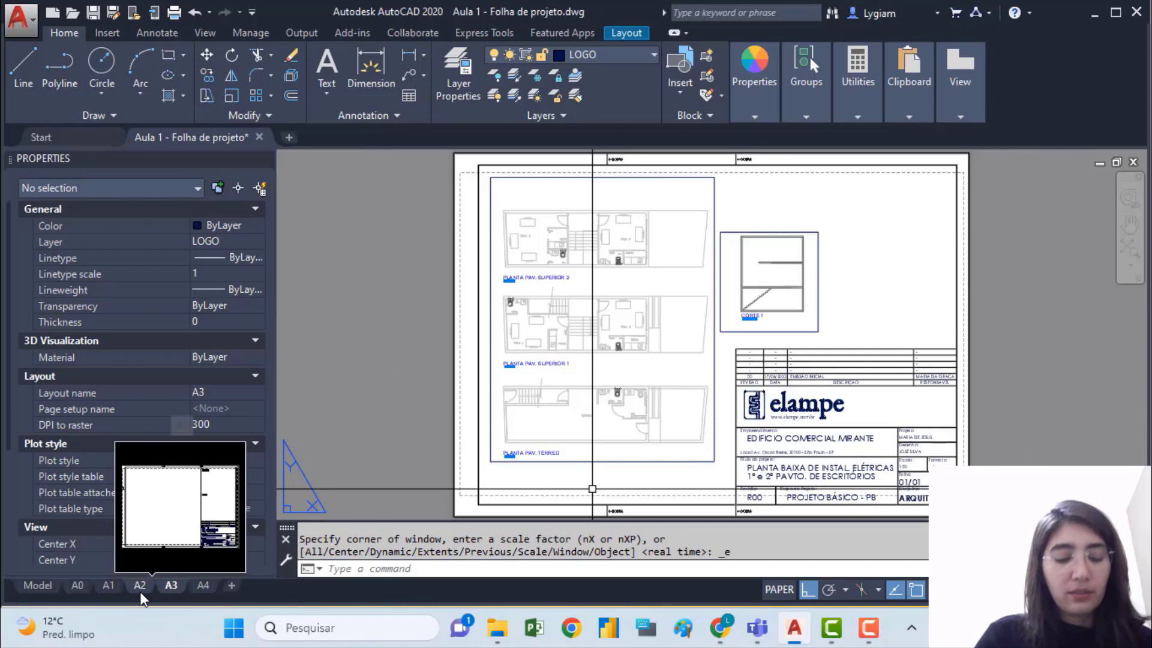
On the A2 layout, create a viewport about 321 wide and 280 high inside the empty drawing area
left_click(139, 585)
type("view")
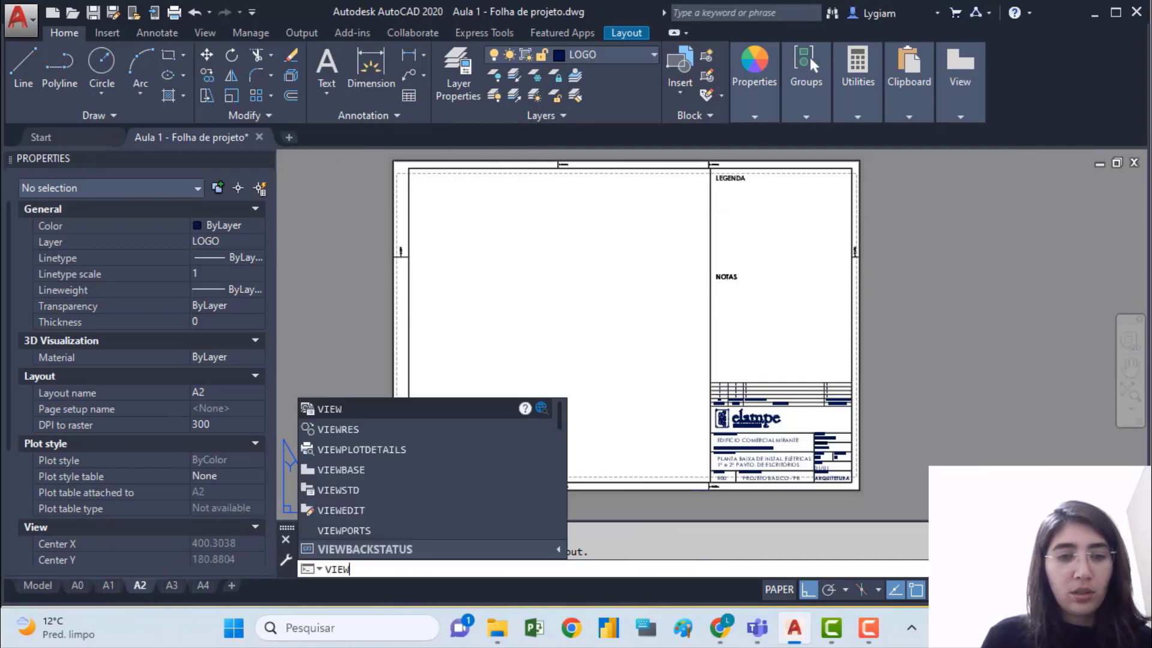
type("e")
type("ports")
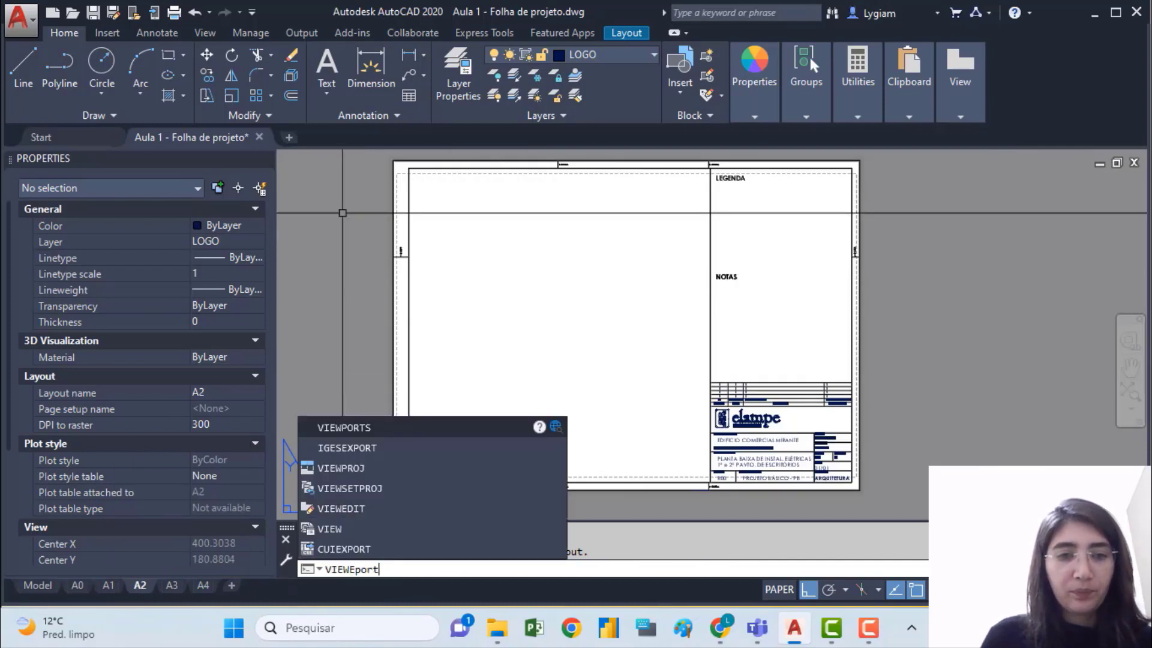
key("Return")
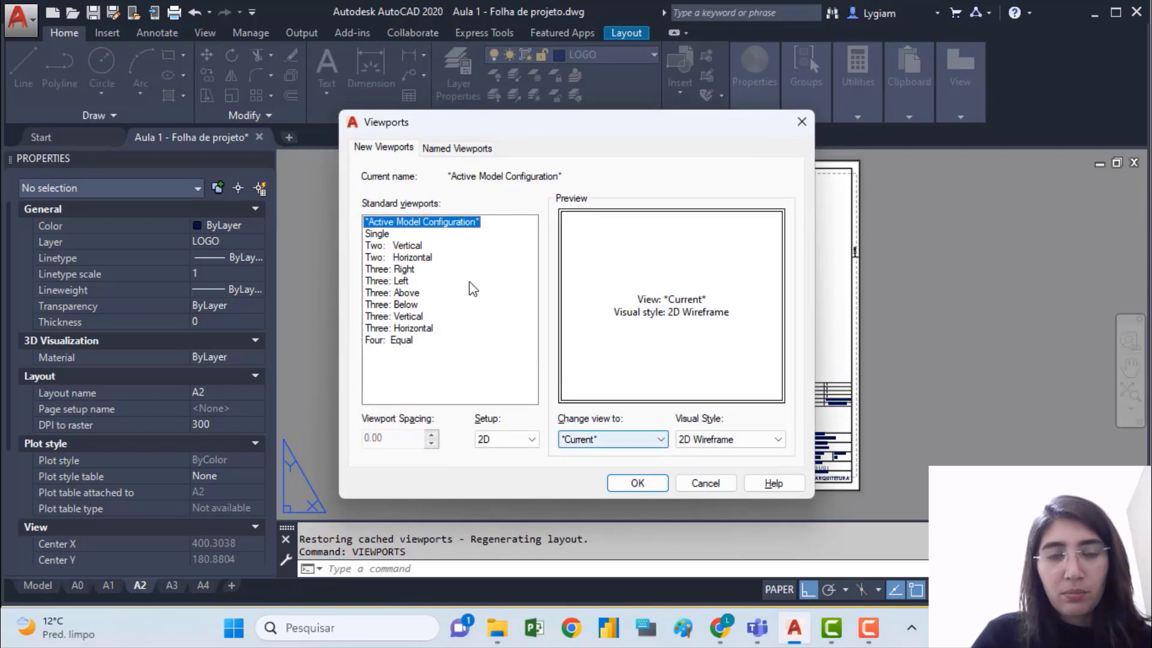
left_click(659, 485)
left_click(439, 193)
left_click(691, 413)
Set the new A2 viewport's custom scale to 10
left_click(641, 420)
left_click(366, 424)
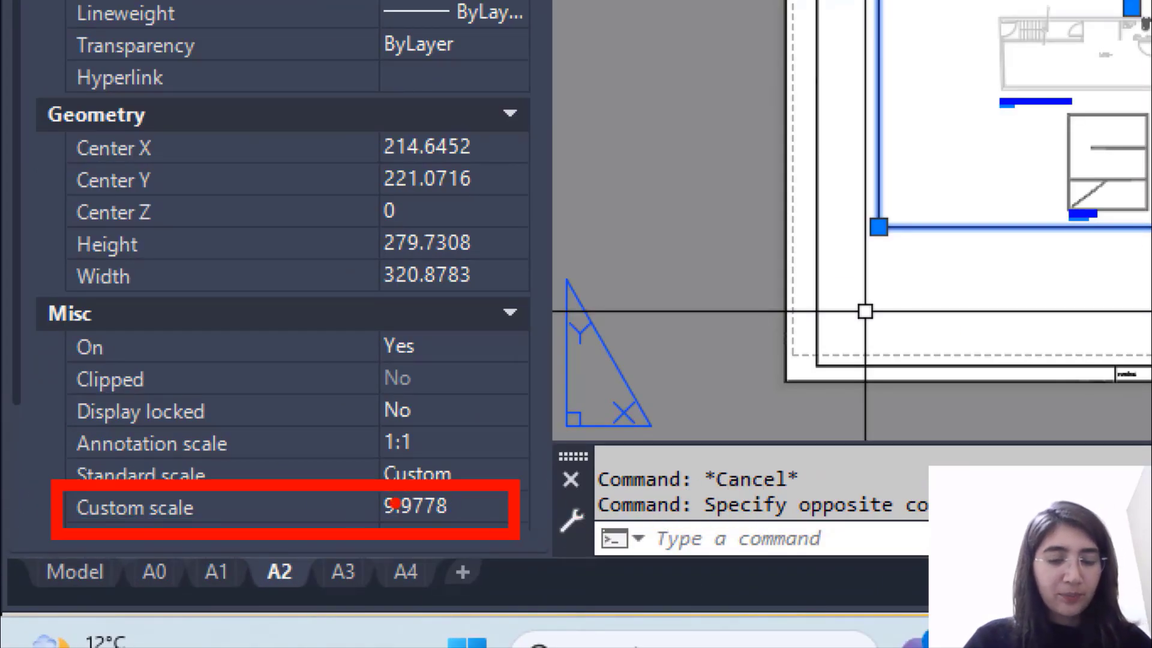
key("Escape")
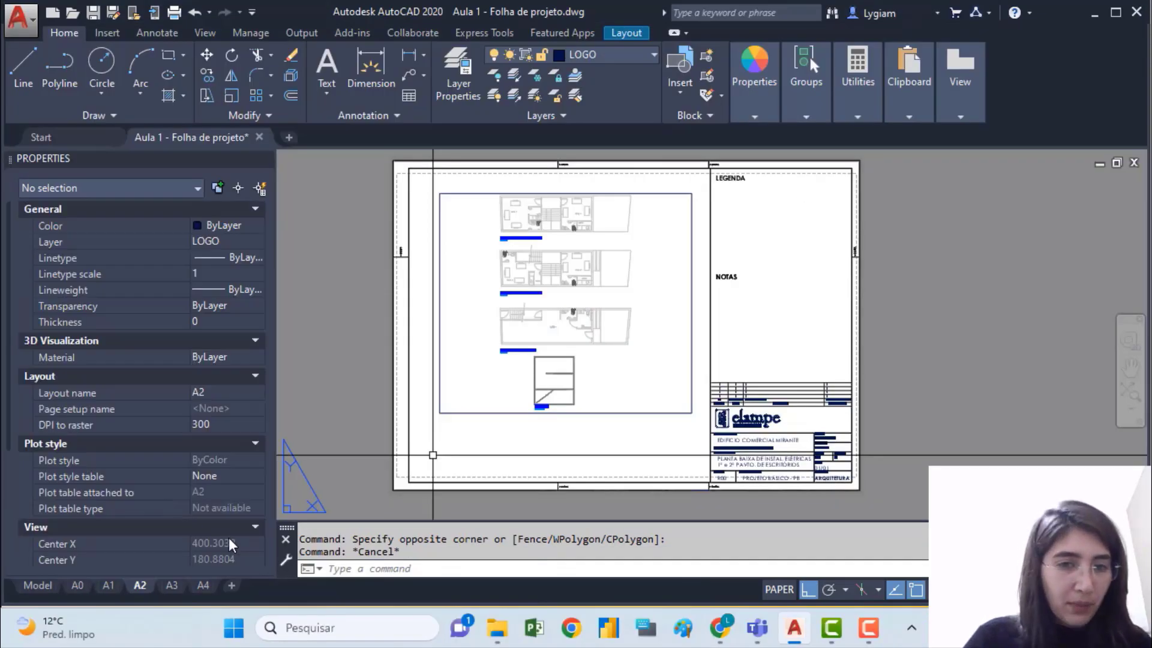
left_click(915, 228)
left_click(228, 551)
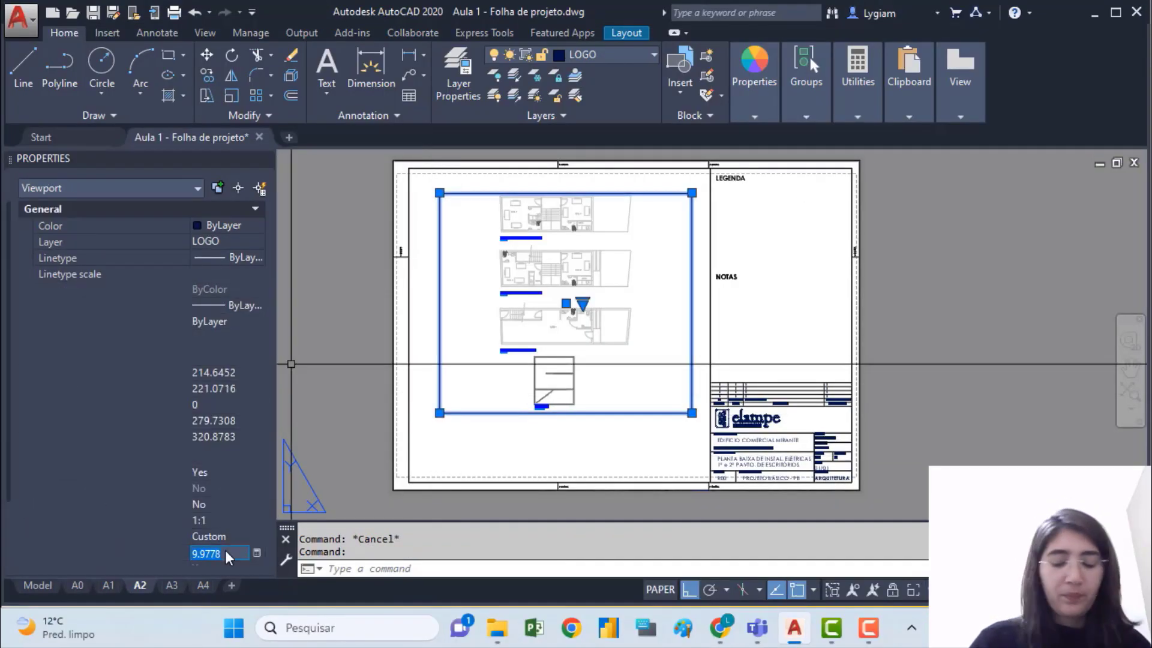
type("10")
key("Return")
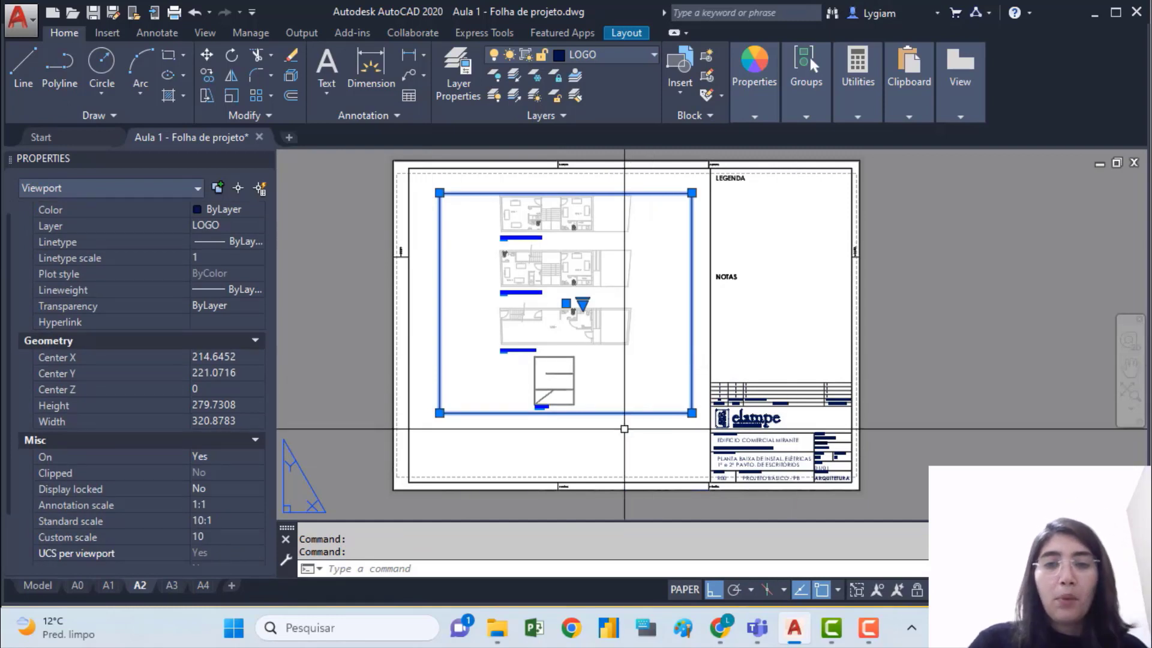
Stretch the A2 viewport's corners to fit closely around the plans and section, about 212 wide and 288 high
left_click(691, 413)
left_click(652, 412)
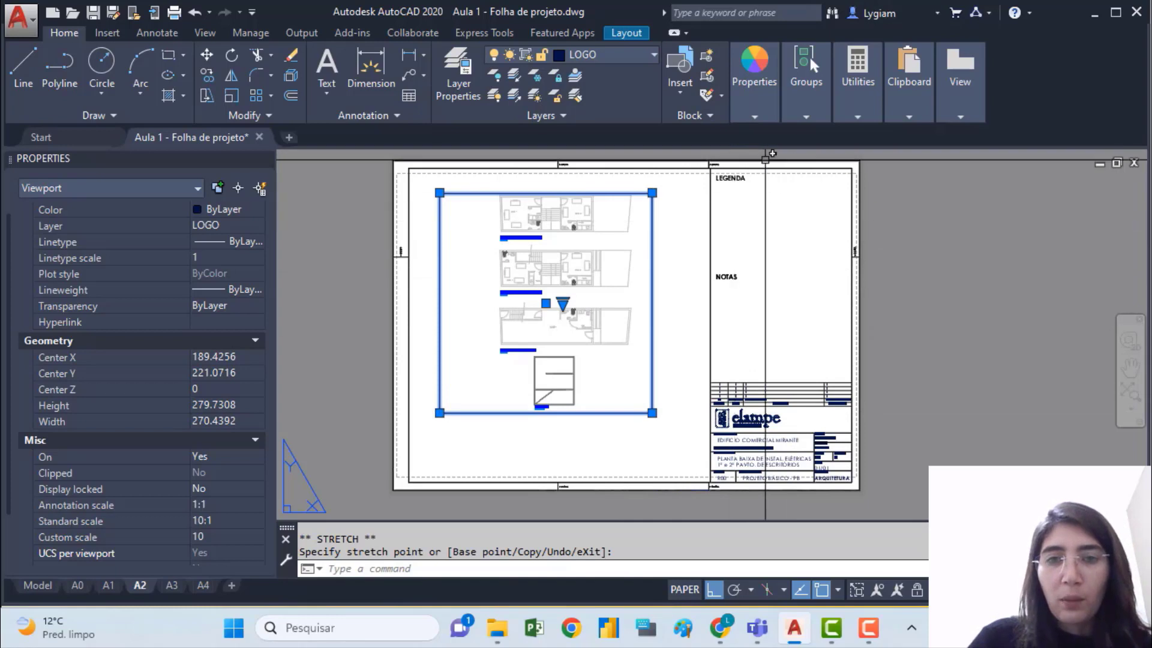
left_click(440, 192)
left_click(484, 193)
scroll(485, 193, "up", 4)
left_click(484, 192)
left_click(479, 172)
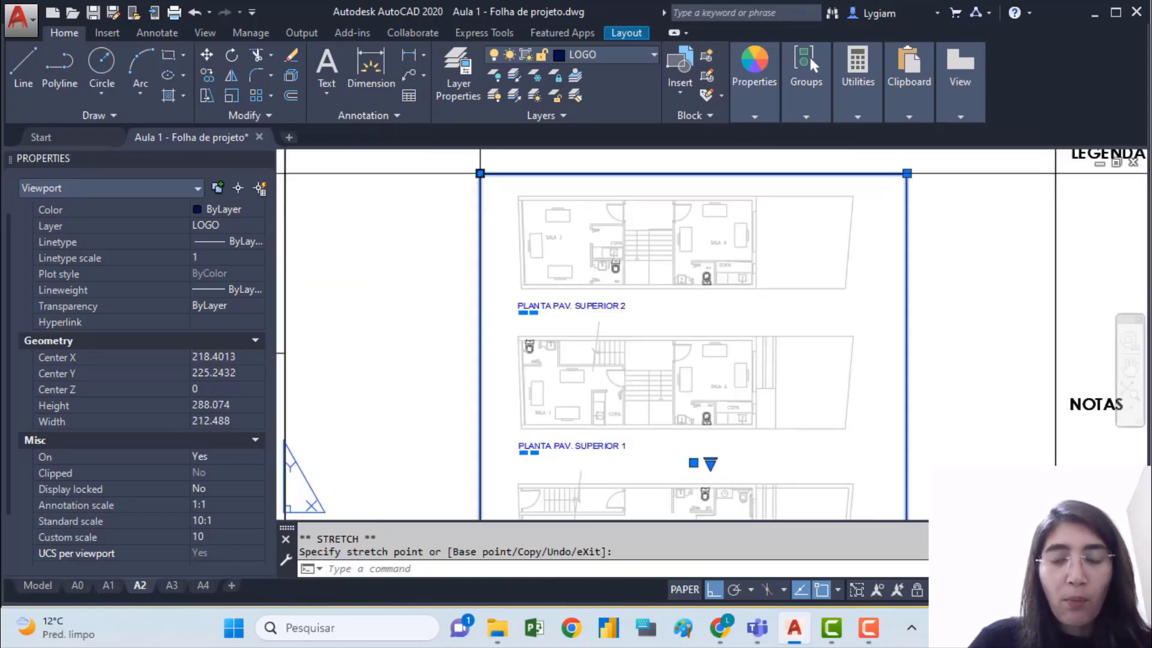
scroll(664, 229, "down", 2)
scroll(859, 314, "down", 2)
key("Escape")
middle_click_drag(806, 386, 780, 355)
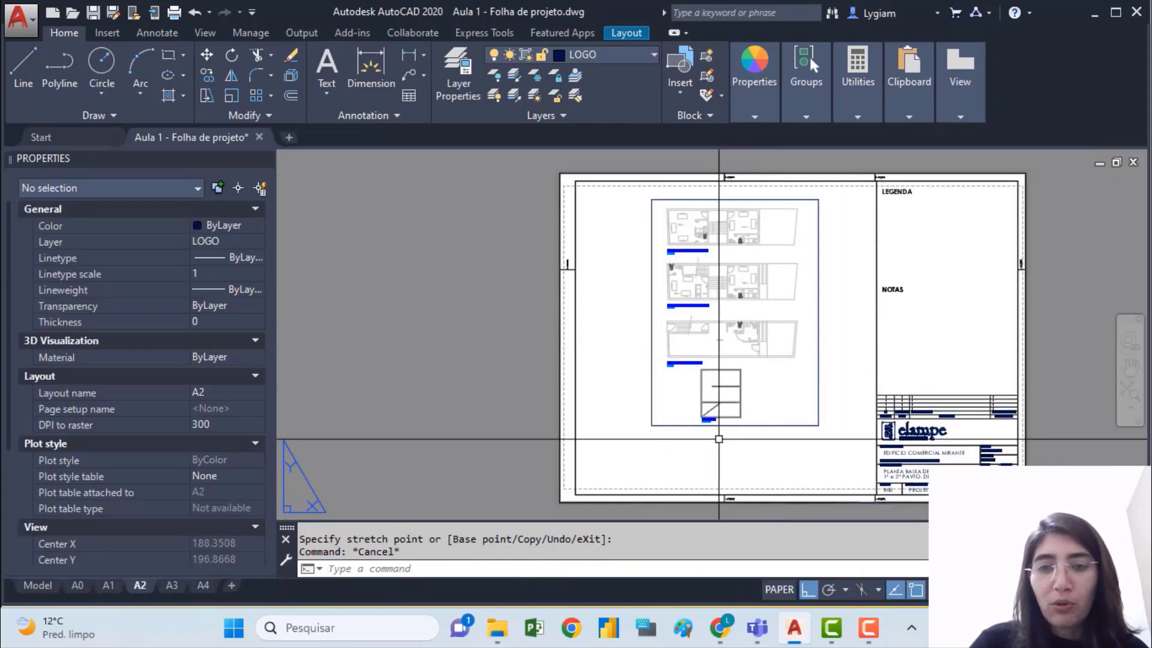
Set the A2 viewport's custom scale to 1000/75 (13.3333) for a 1:75 drawing
left_click(717, 437)
left_click(598, 288)
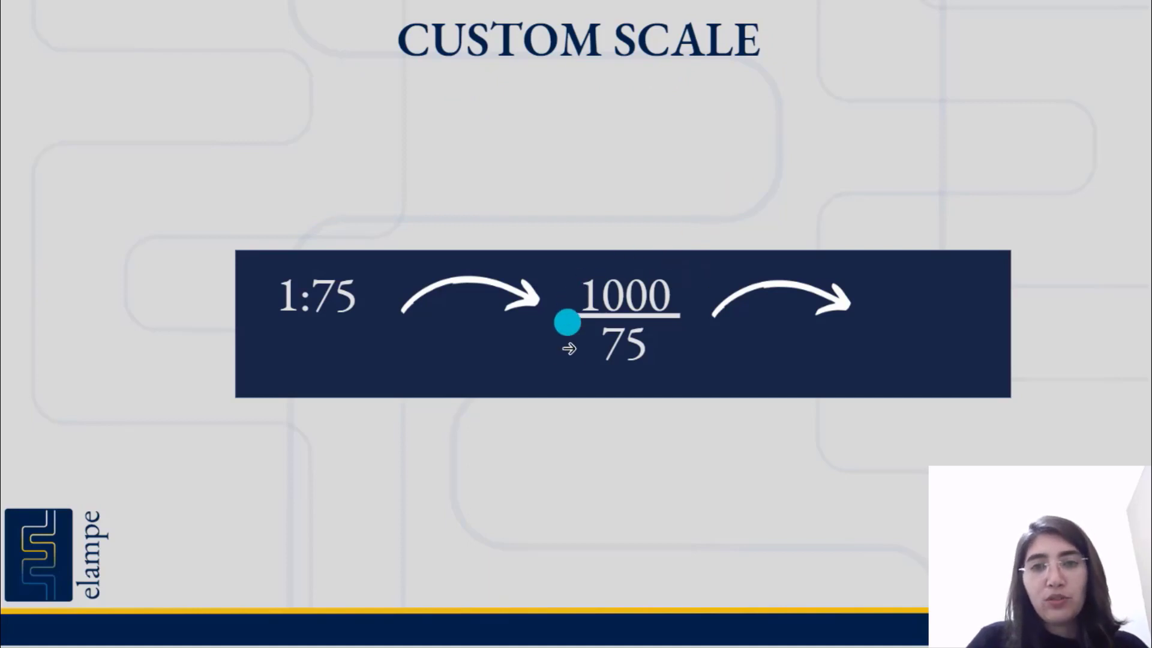
left_click(607, 362)
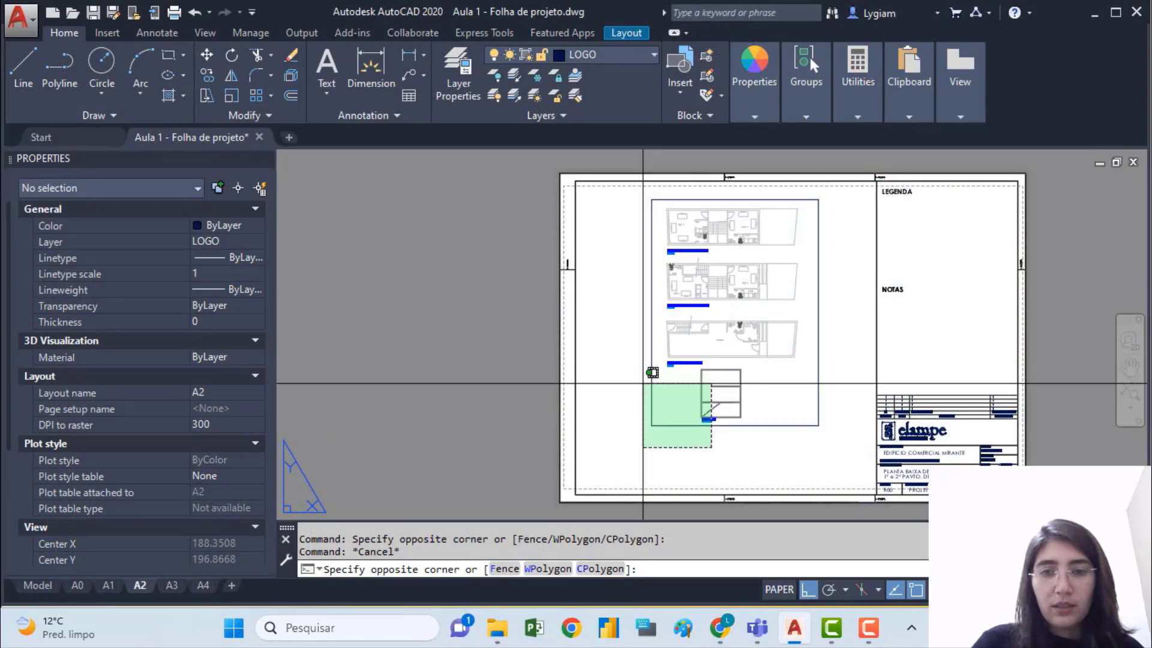
left_click(650, 372)
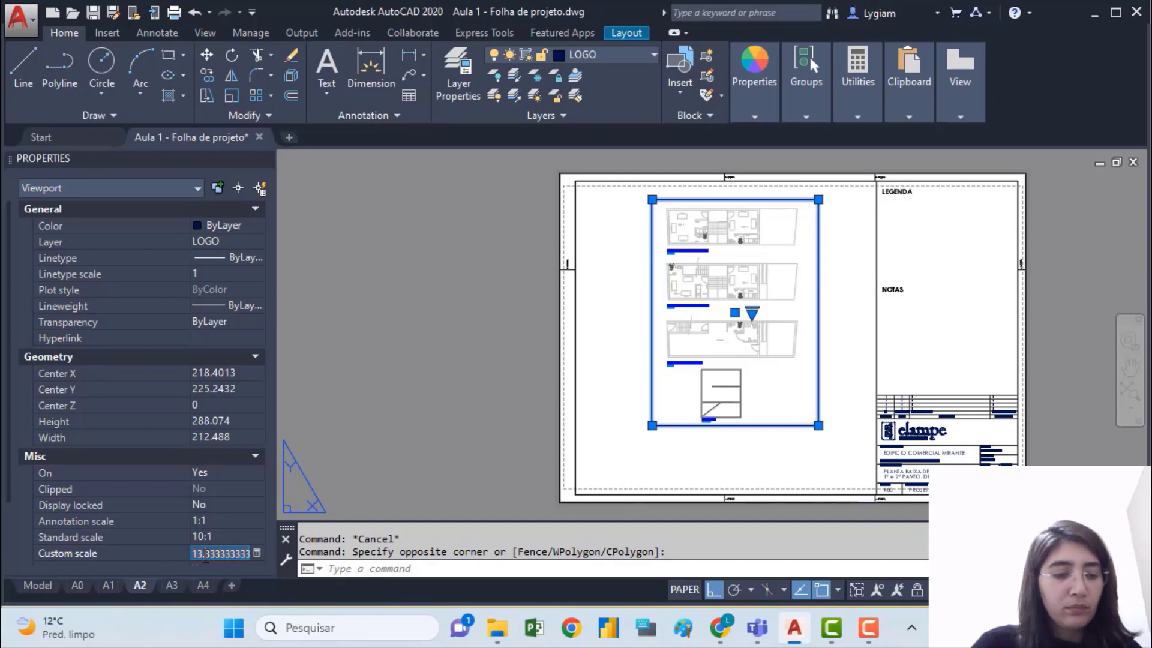
key("Return")
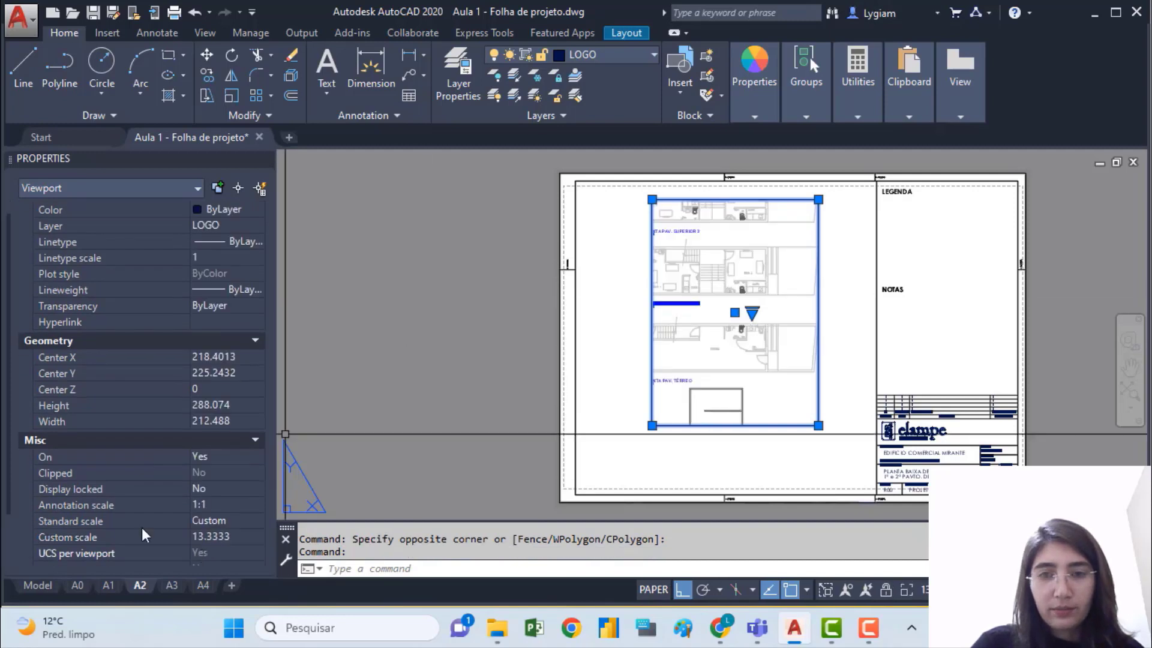
Enlarge the A2 viewport by its corners to about 391 wide and 394 high to show all plans and the section
left_click(647, 426)
left_click(652, 425)
left_click(574, 423)
left_click(817, 423)
left_click(882, 423)
left_click(575, 422)
left_click(569, 464)
middle_click_drag(627, 239, 537, 197)
left_click(545, 332)
left_click(546, 288)
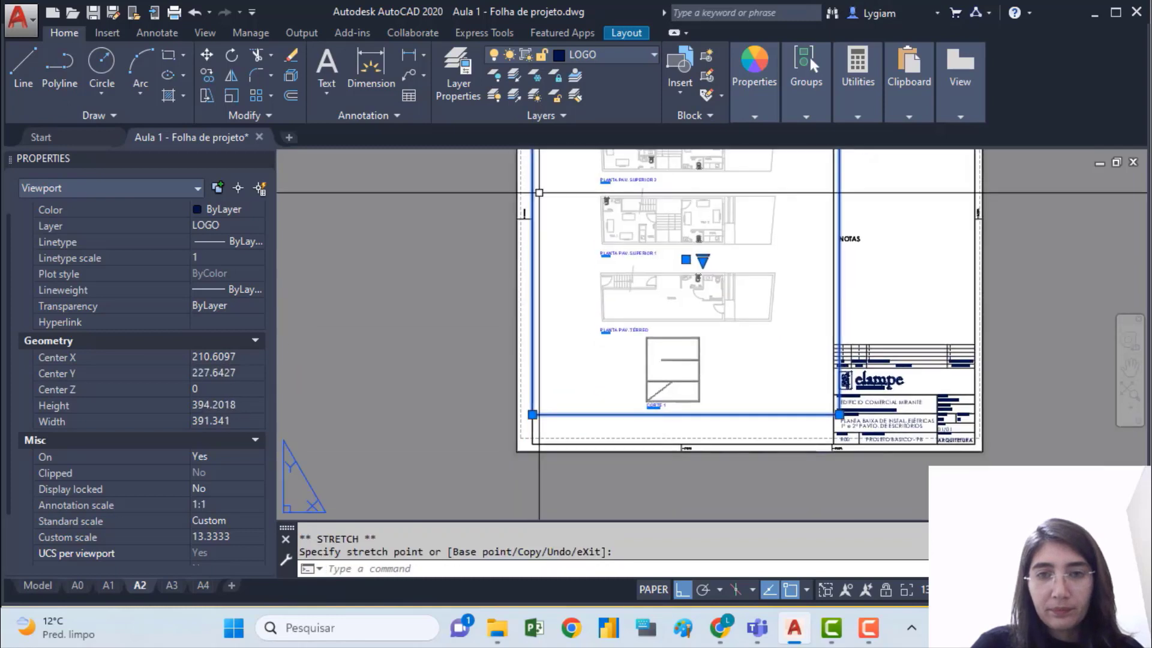
Move the enlarged viewport straight down so its upper edge meets the sheet's upper edge
type("m")
key("Return")
left_click(581, 274)
left_click(578, 293)
scroll(594, 278, "down", 2)
middle_click_drag(595, 276, 599, 362)
scroll(595, 277, "up", 2)
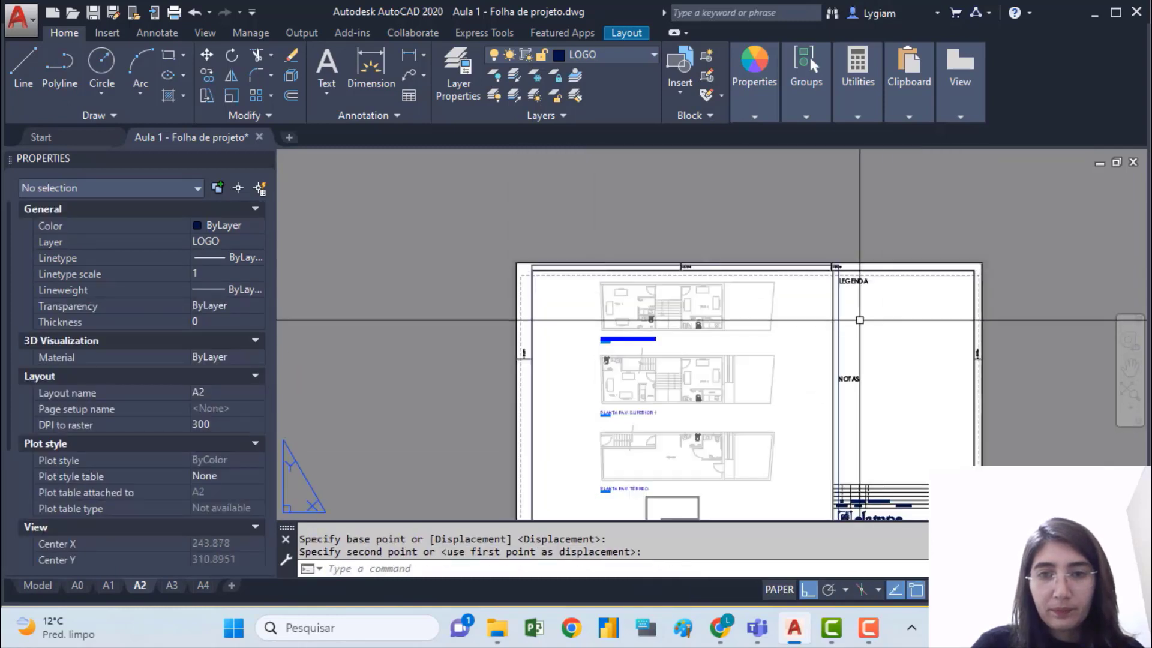
Pull the viewport's upper corner beside the legend column inward, making it about 339 wide and 387 high
left_click(839, 278)
left_click(839, 264)
scroll(839, 265, "up", 2)
left_click(802, 251)
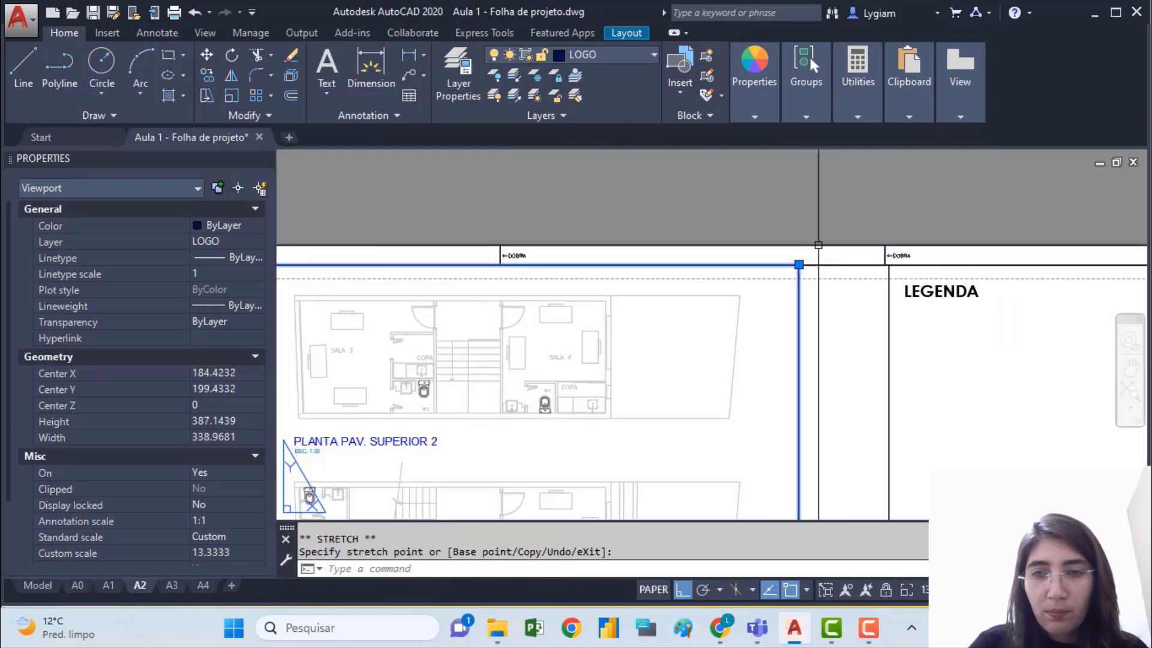
scroll(552, 250, "down", 2)
scroll(581, 244, "up", 2)
scroll(581, 245, "up", 2)
Stretch the viewport's other upper corner inward from the sheet frame, reducing the height to about 377 and narrowing it
left_click(557, 256)
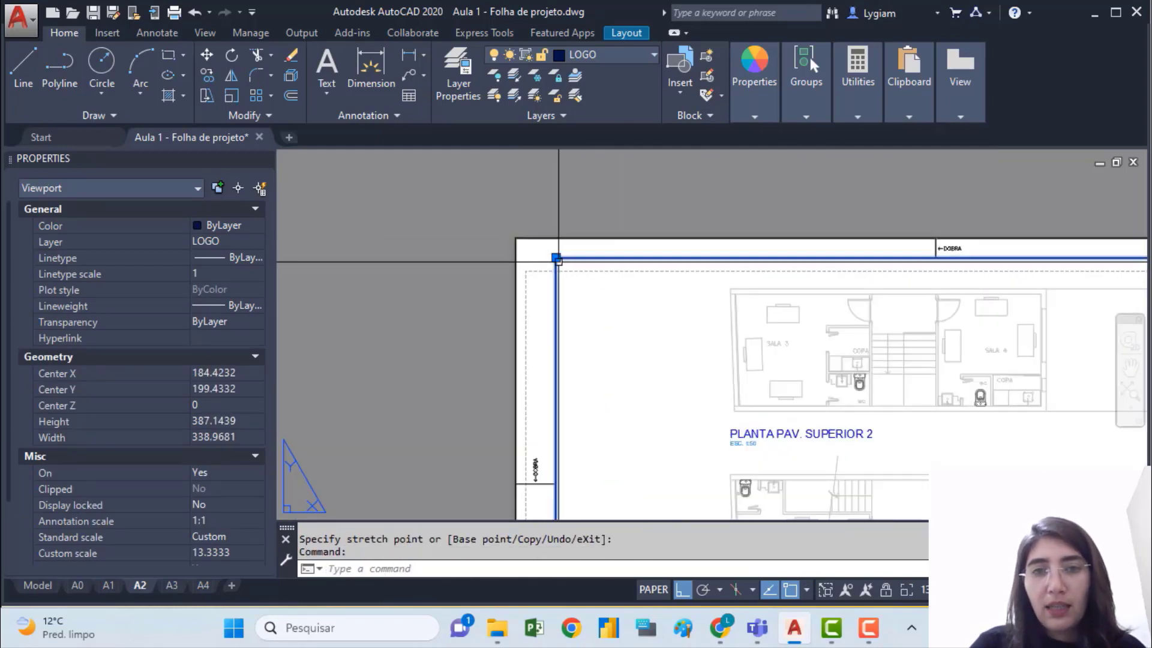
left_click(556, 258)
left_click(570, 286)
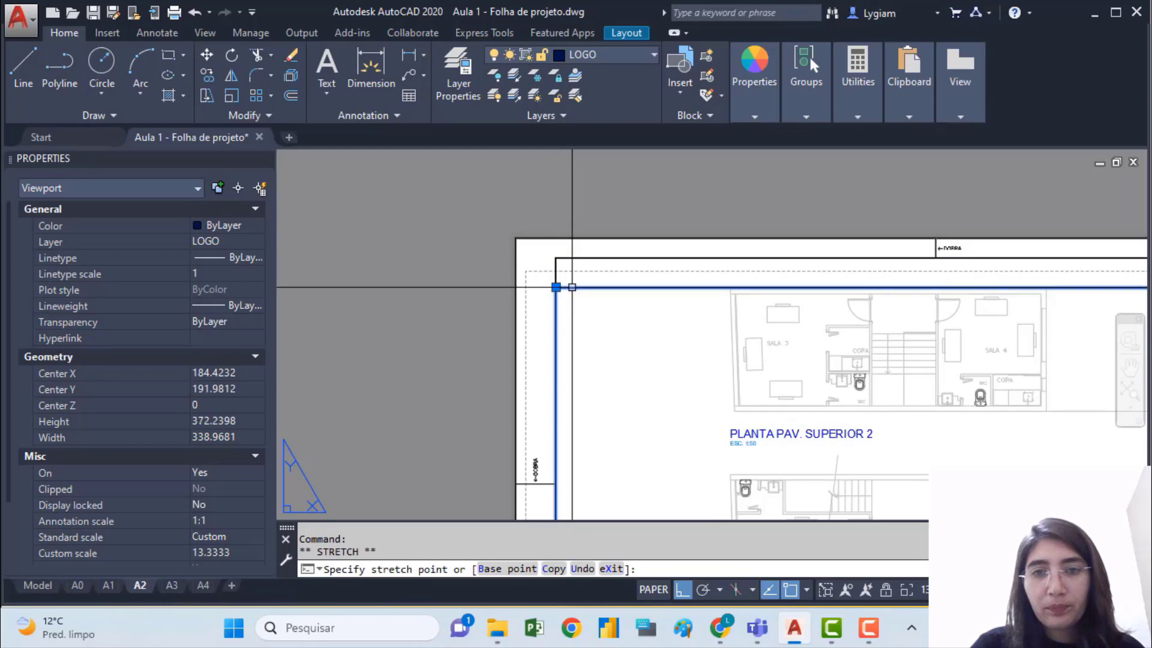
scroll(578, 277, "down", 2)
scroll(579, 282, "up", 4)
scroll(579, 282, "up", 2)
left_click(538, 273)
left_click(540, 249)
left_click(543, 248)
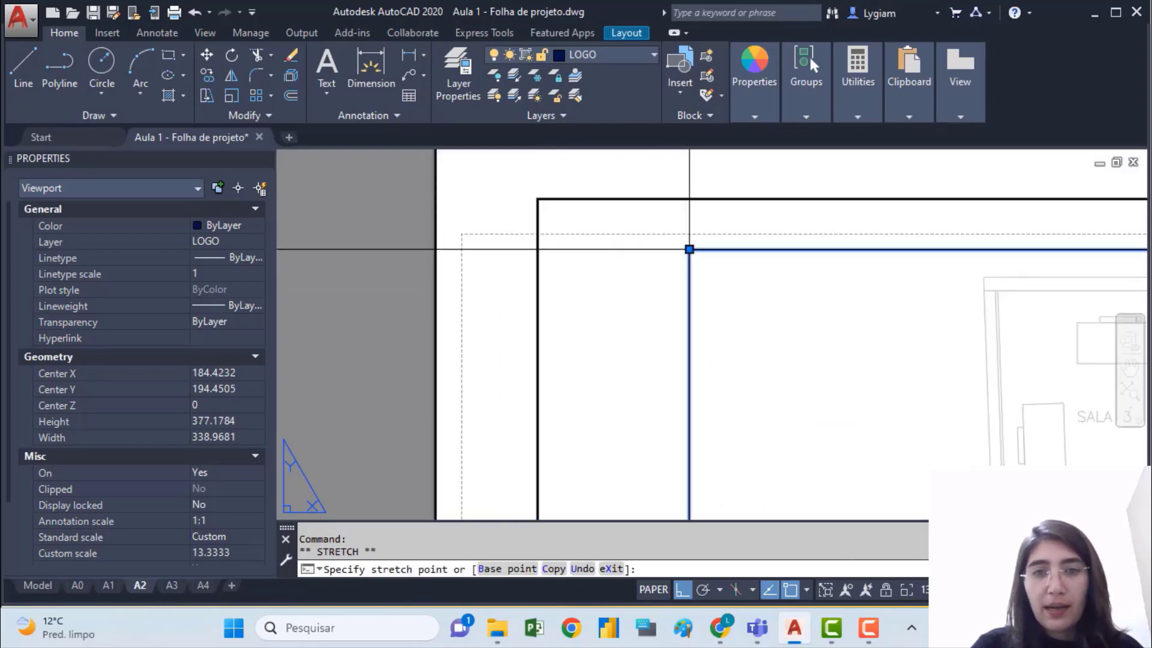
left_click(690, 249)
scroll(690, 252, "down", 5)
key("Escape")
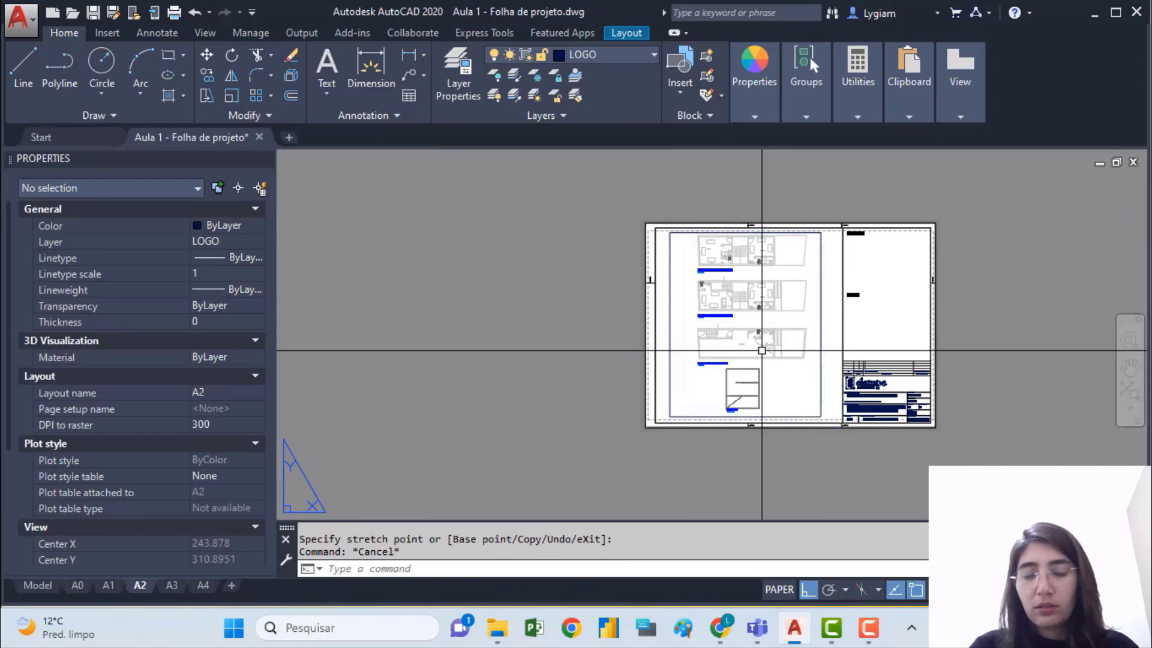
scroll(791, 366, "up", 3)
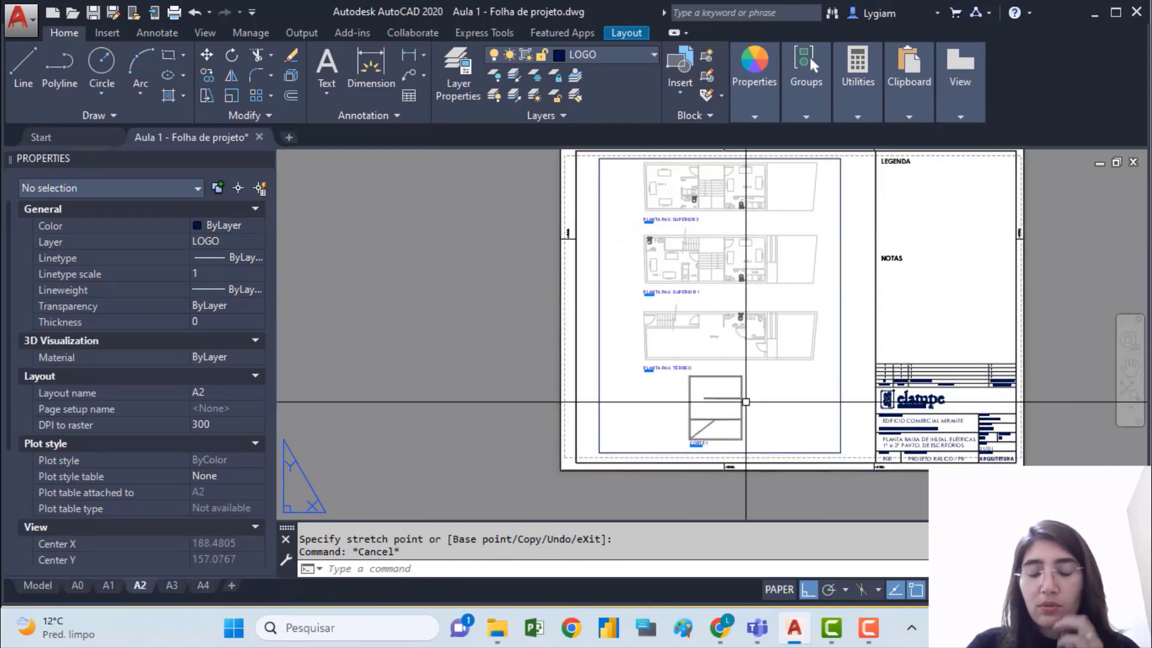
middle_click_drag(859, 305, 785, 331)
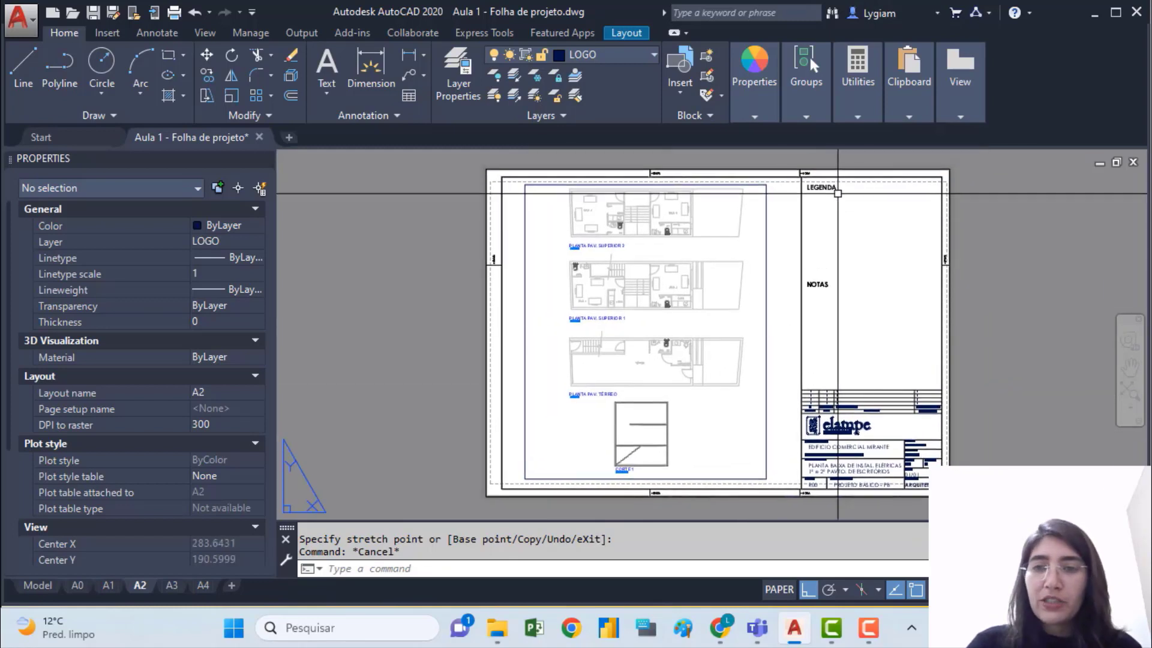
middle_click(684, 318)
middle_click(684, 318)
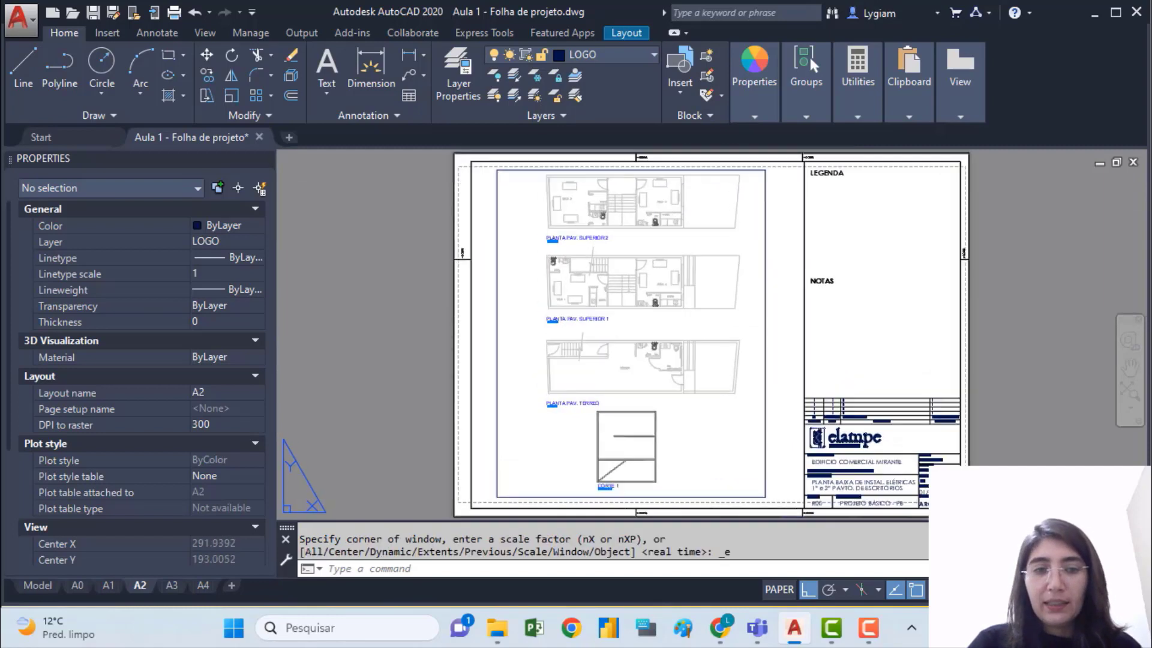
On the A1 layout, create a viewport about 551 wide and 473 high in the empty drawing area
left_click(109, 585)
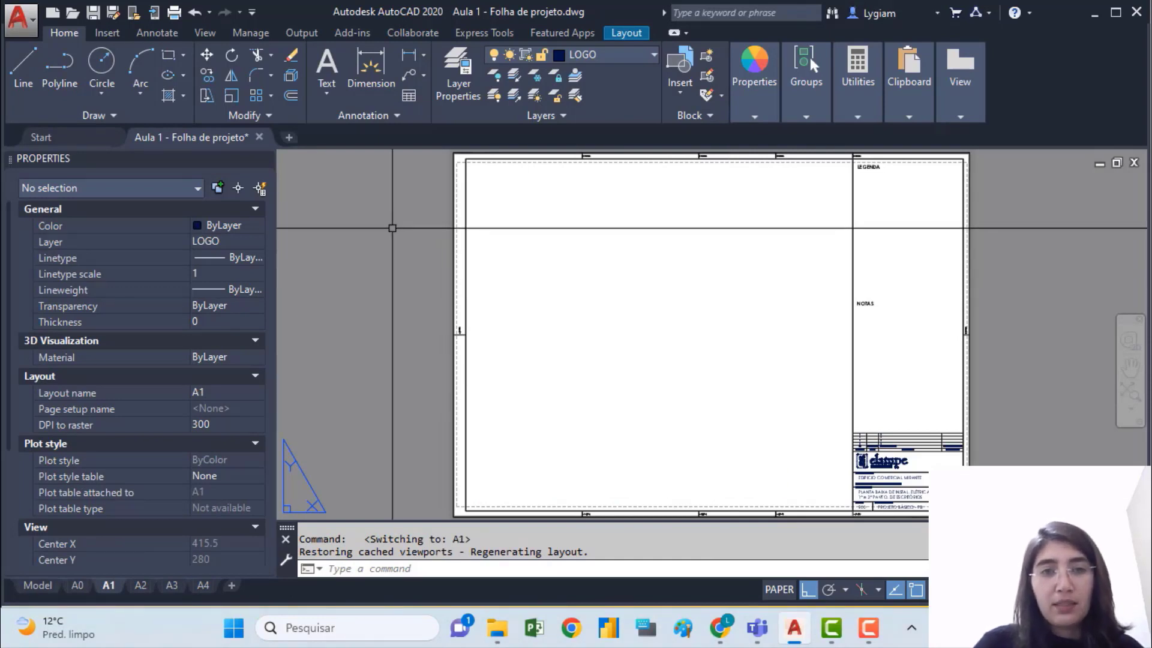
key("Escape")
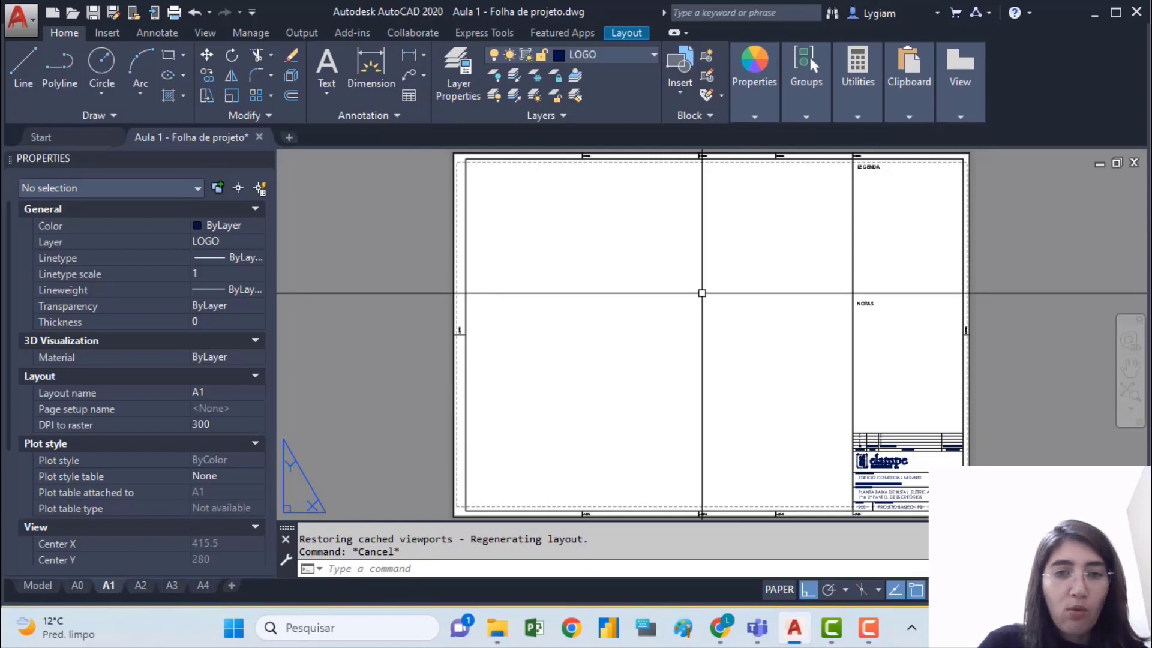
type("view")
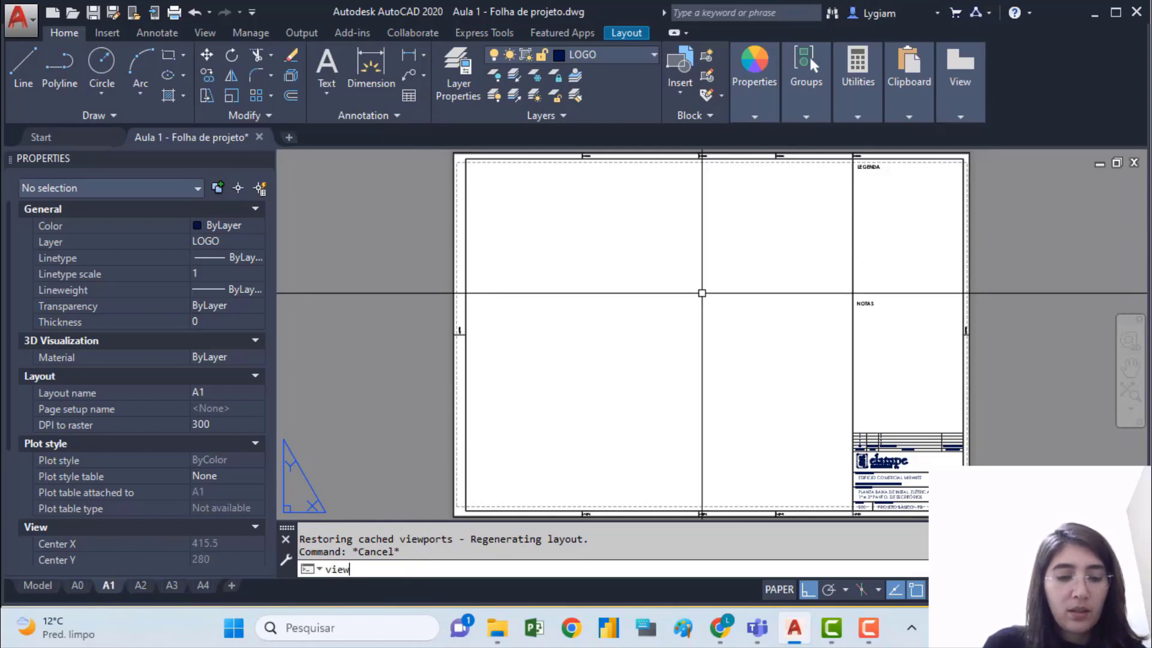
type("ports")
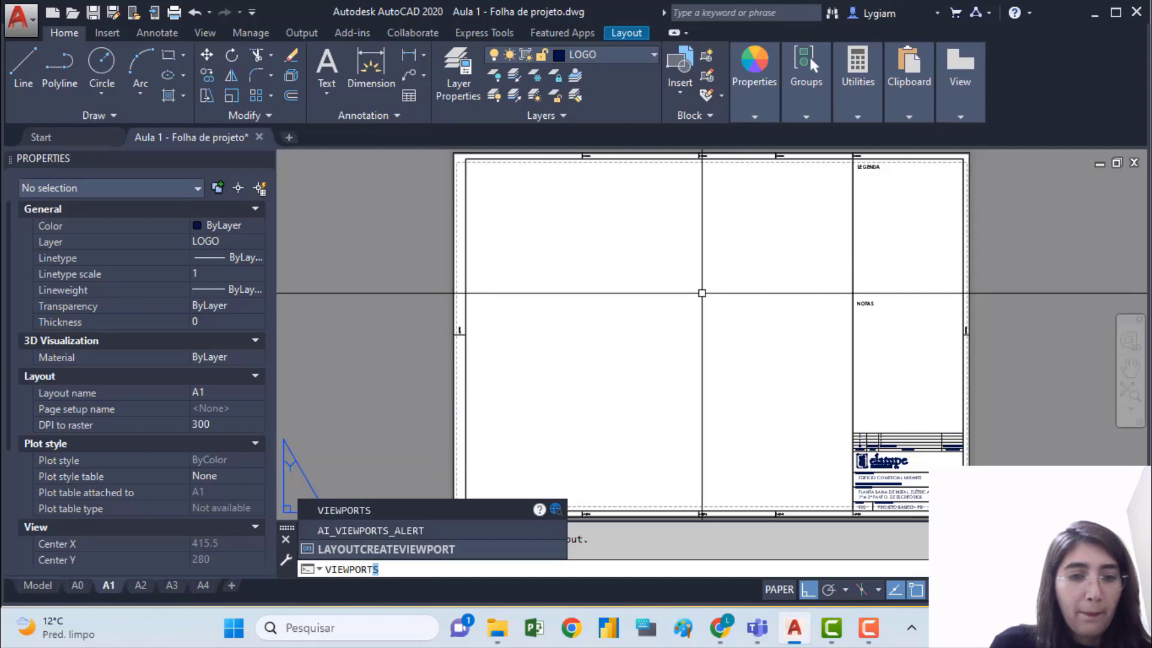
key("Return")
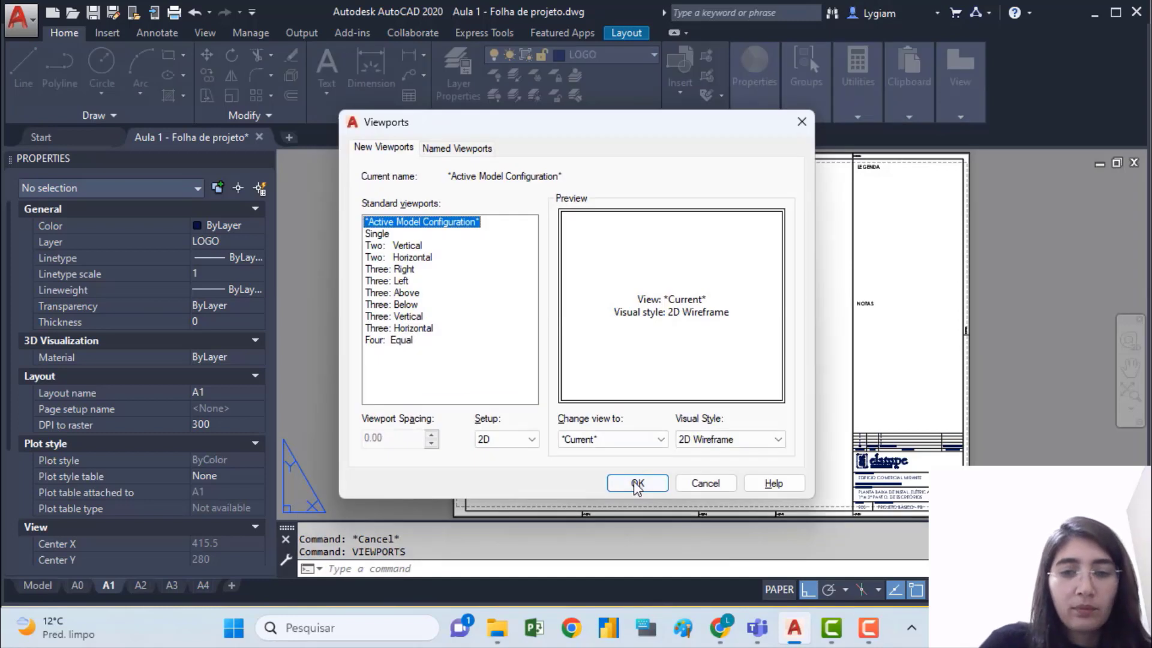
left_click(637, 484)
left_click(486, 174)
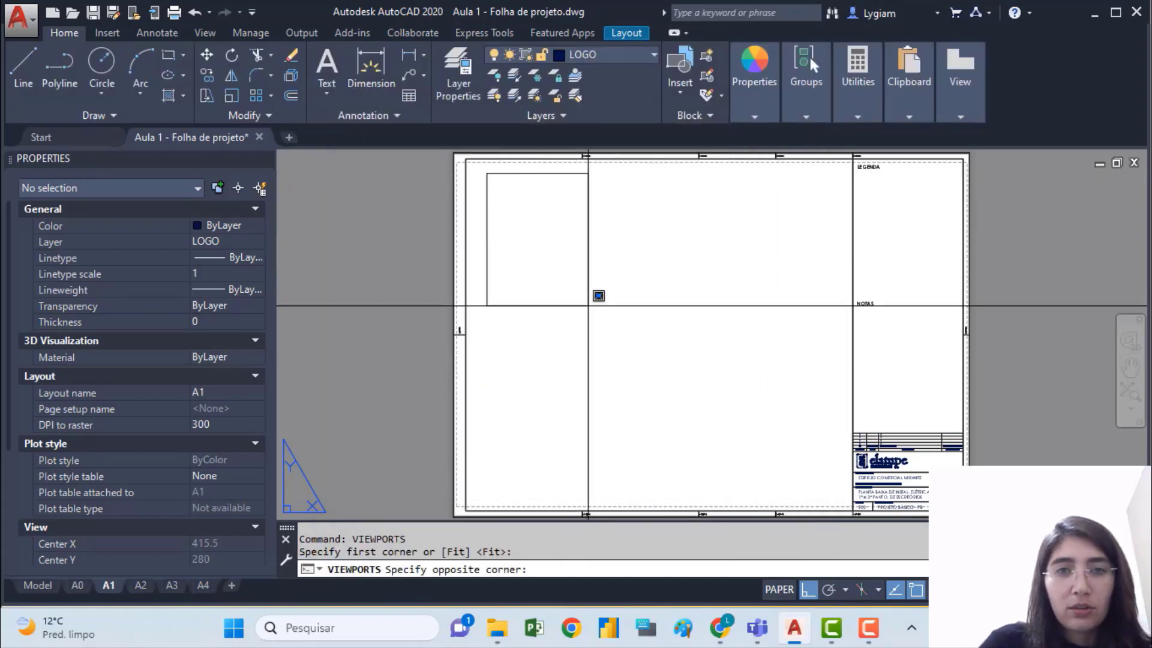
left_click(826, 464)
Set the A1 viewport's custom scale to 20, the factor for 1:50
left_click(550, 312)
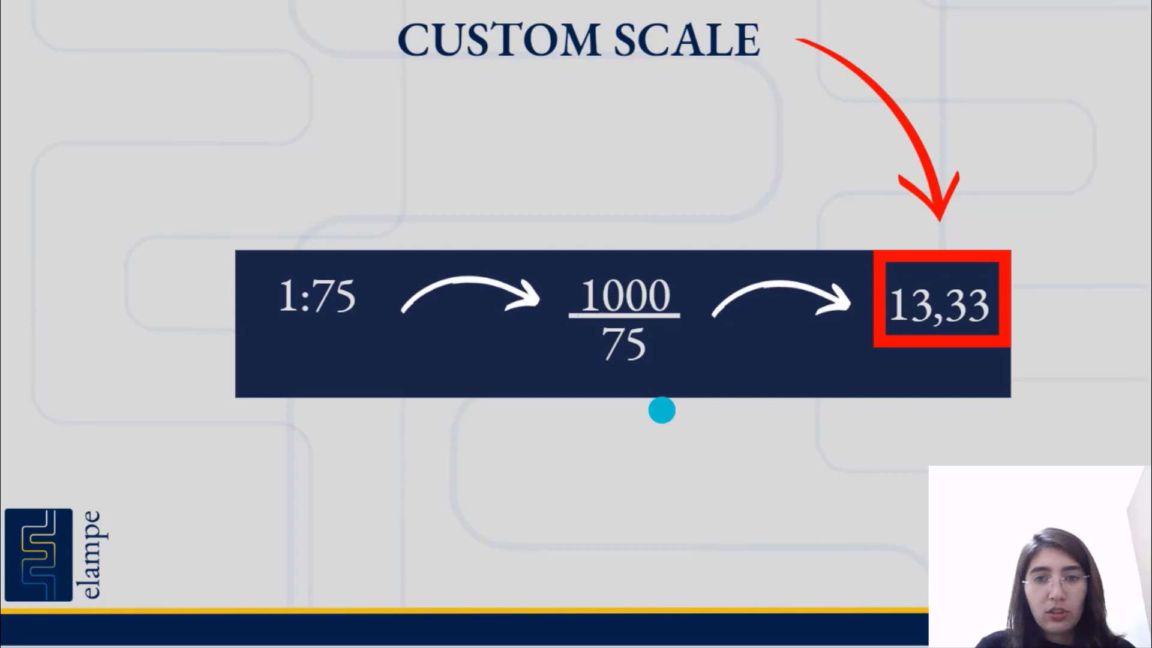
left_click(662, 411)
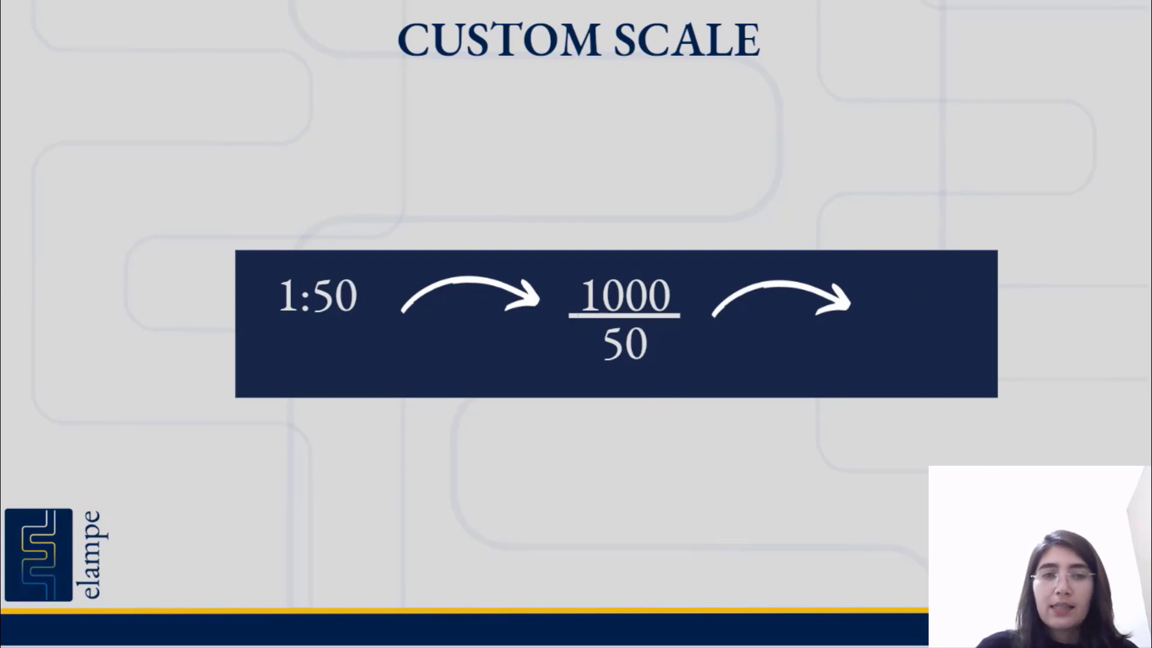
left_click(666, 364)
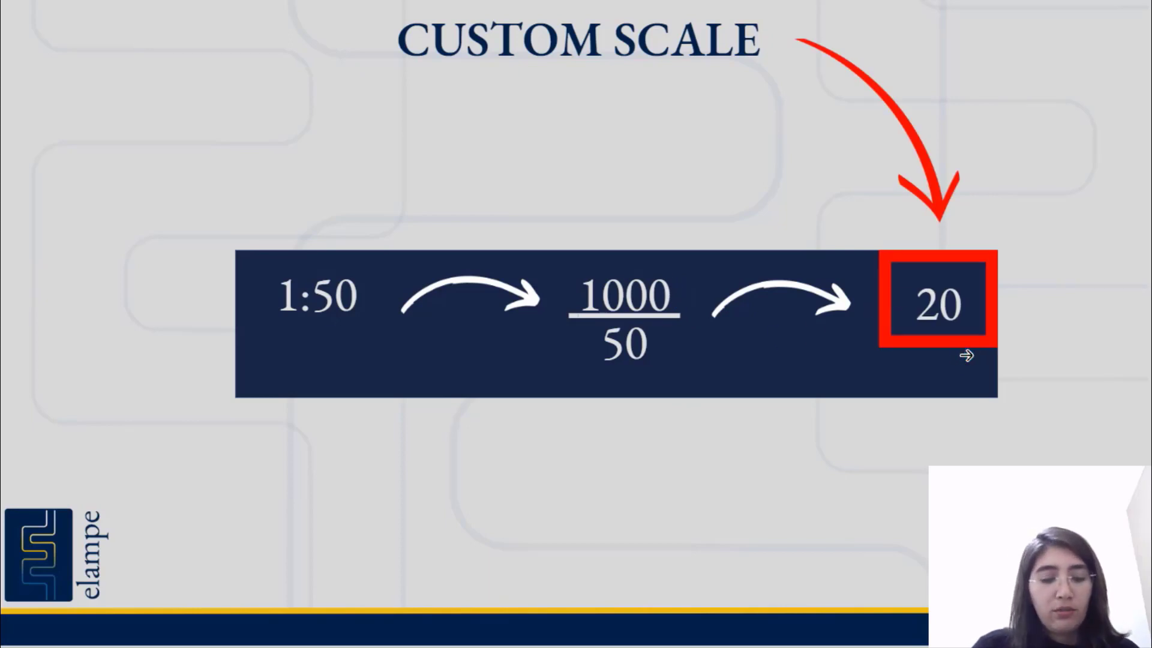
key("alt+Tab")
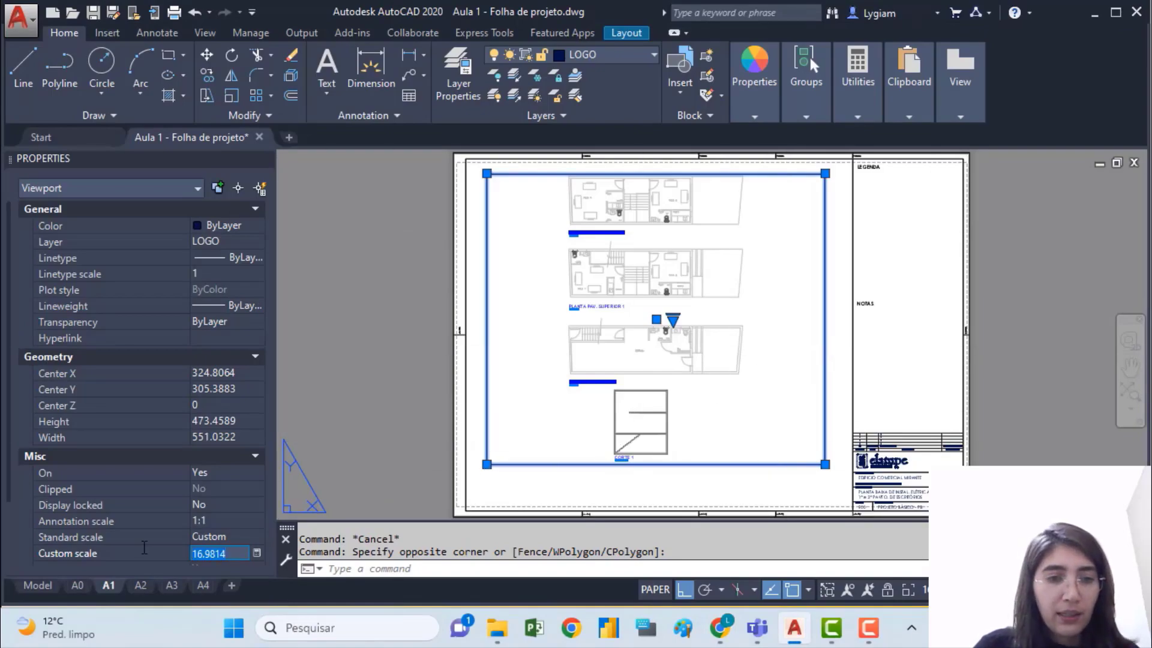
type("20")
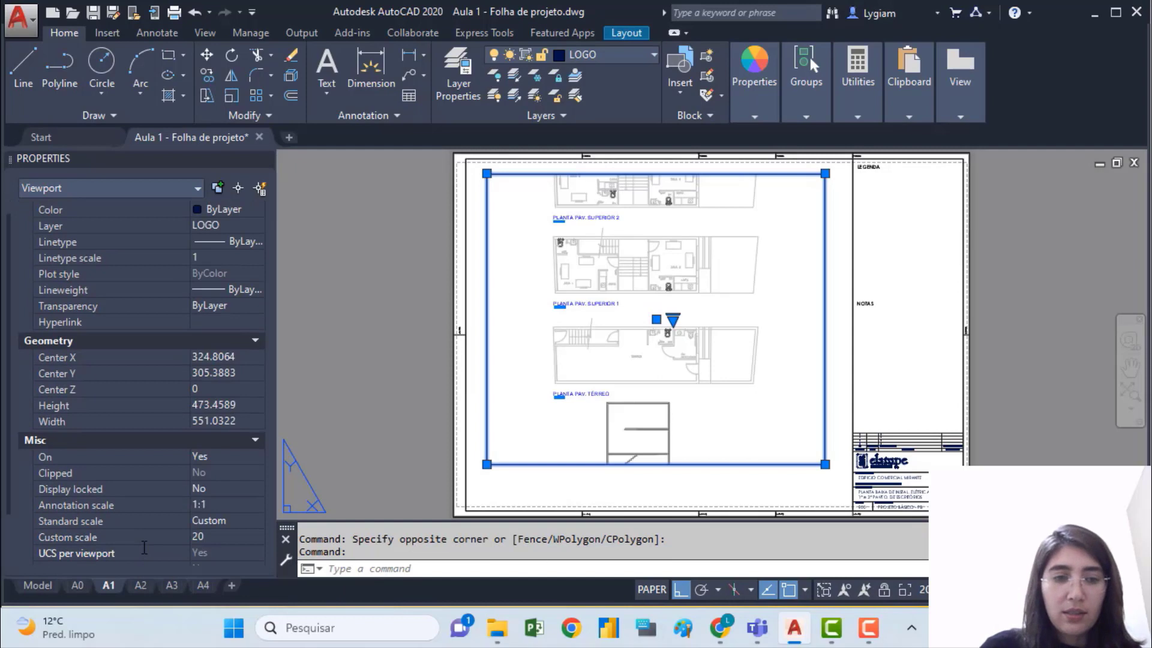
Resize the A1 viewport by its corners to about 437 wide and 521 high to include the whole Corte 1 section
left_click(487, 464)
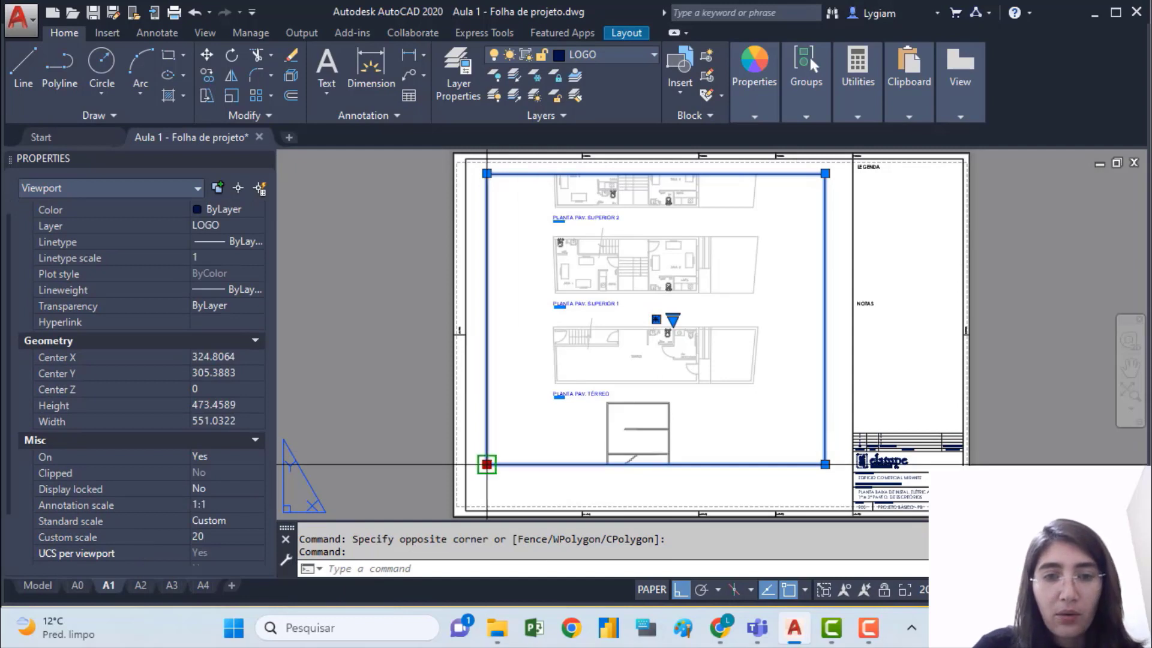
left_click(491, 494)
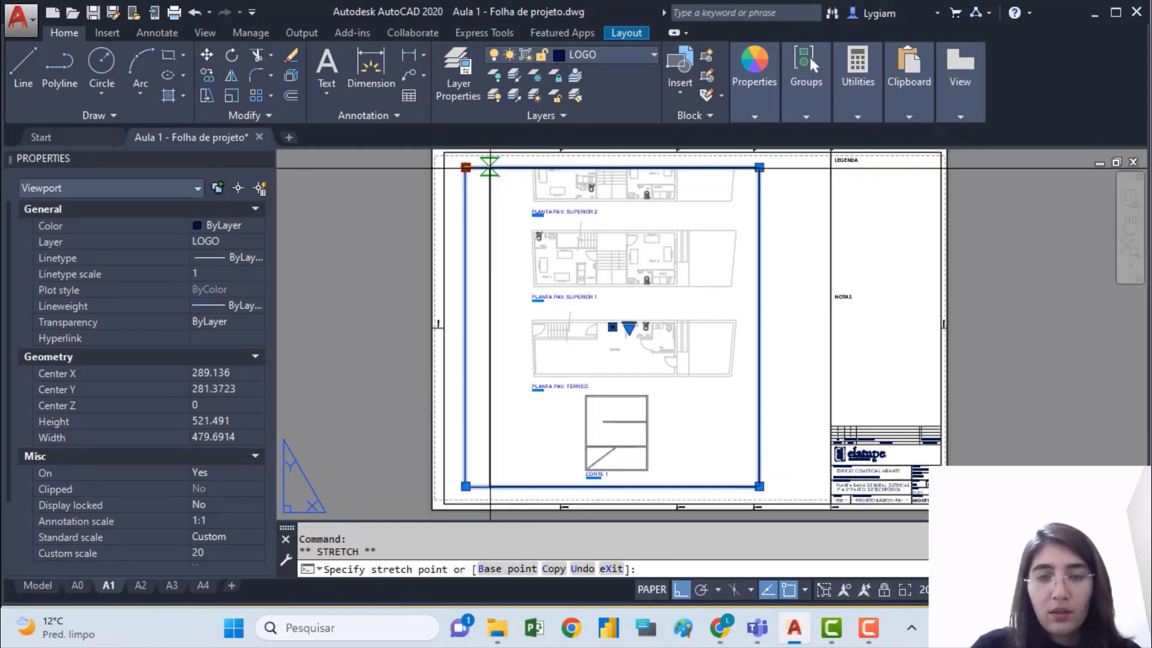
left_click(500, 254)
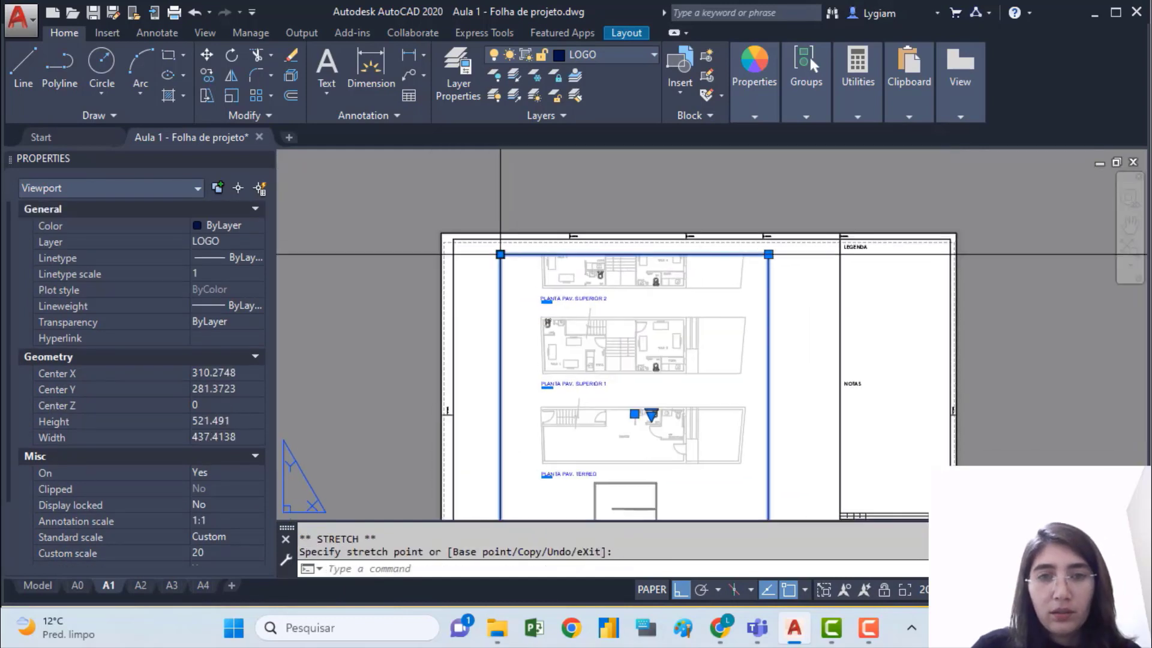
middle_click_drag(558, 383, 544, 249)
scroll(760, 435, "up", 2)
left_click(754, 443)
scroll(766, 439, "up", 2)
left_click(752, 437)
middle_click_drag(752, 437, 753, 405)
Move the A1 viewport straight down, closer to the sheet's lower frame line
type("m")
key("Return")
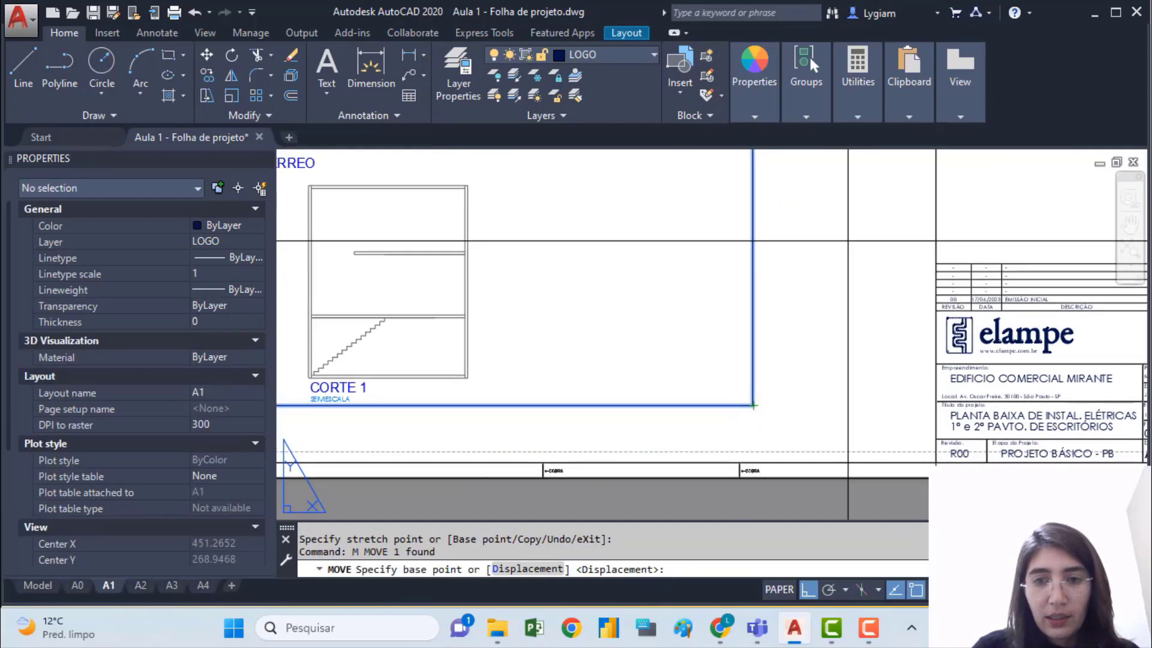
left_click(847, 241)
left_click(848, 281)
scroll(848, 280, "down", 4)
middle_click_drag(823, 255, 848, 471)
Stretch the A1 viewport's upper edge up to the sheet frame to include the whole Planta Pav. Superior 2
left_click(819, 249)
left_click(838, 248)
scroll(837, 236, "up", 4)
left_click(832, 221)
left_click(841, 221)
scroll(845, 206, "up", 2)
left_click(846, 192)
scroll(845, 229, "down", 5)
key("Escape")
middle_click(592, 247)
middle_click(593, 247)
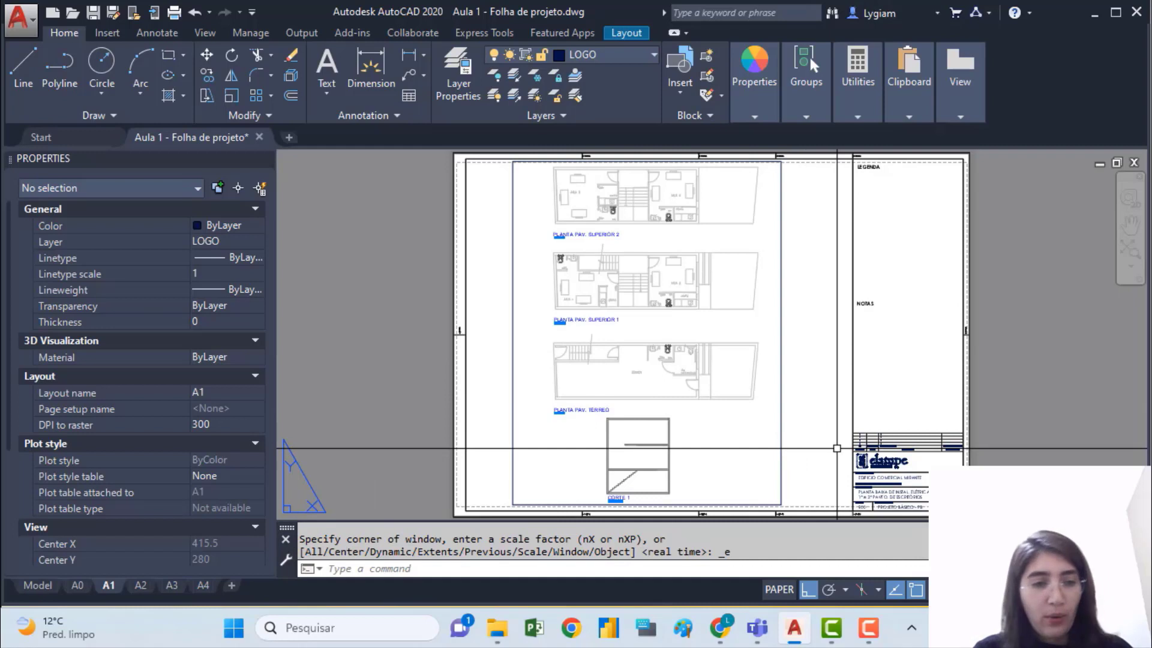
key("Escape")
key("Escape")
On the A0 layout, create a viewport about 815 wide and 703 high in the empty drawing area
left_click(77, 585)
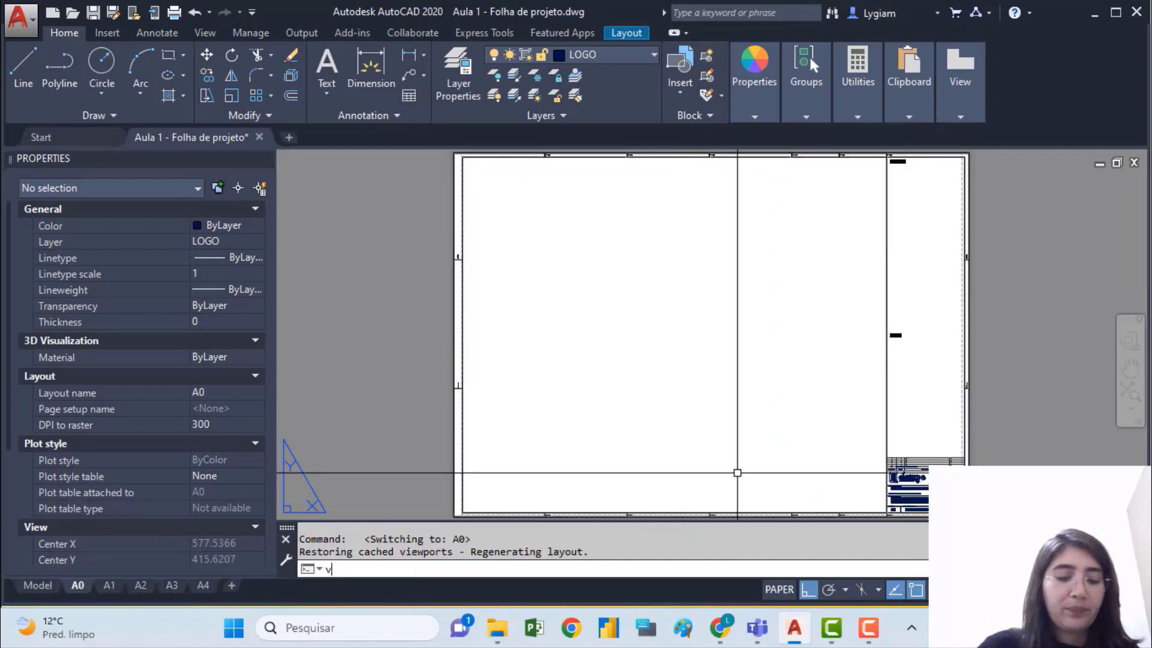
type("VIEW")
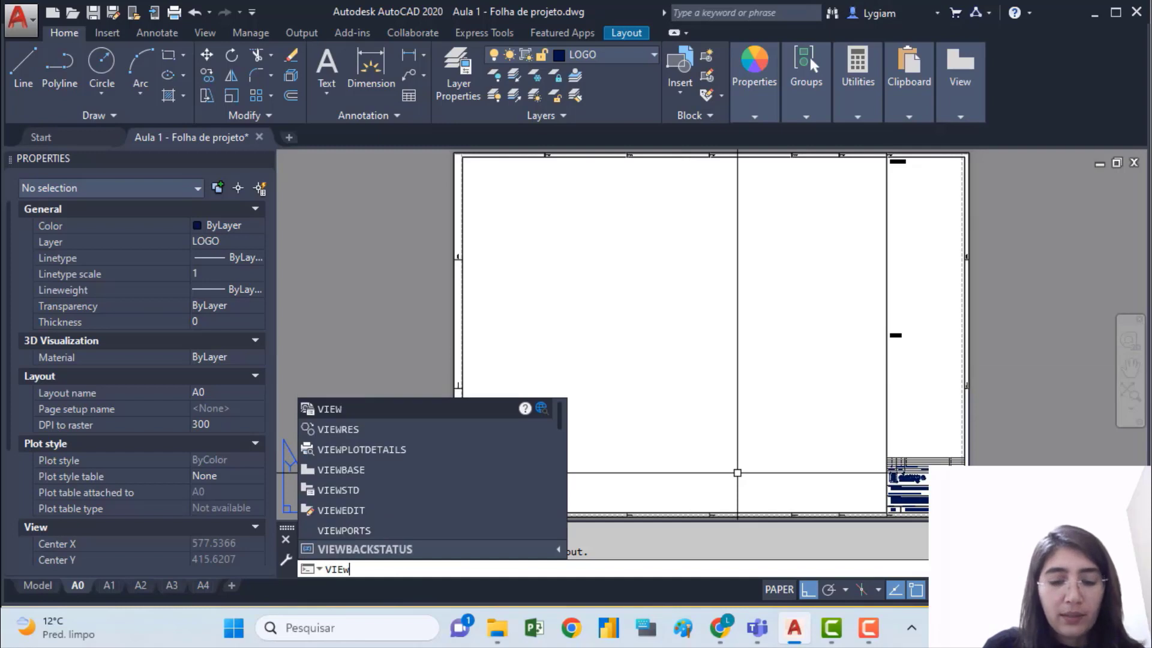
type("POr")
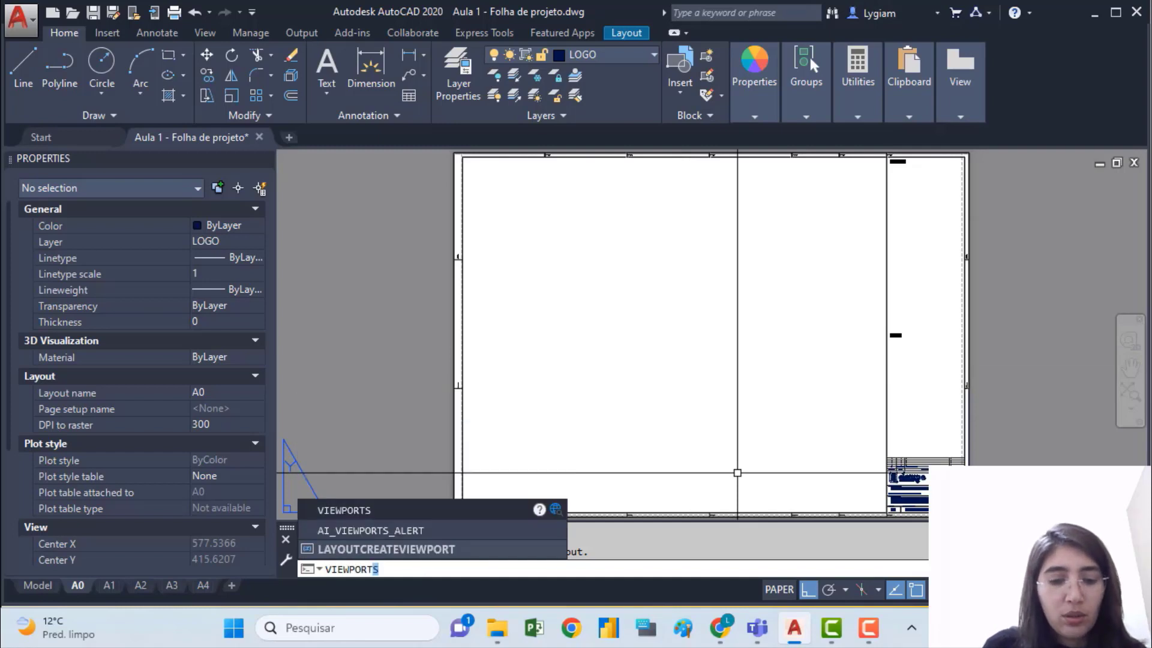
type("T")
key("Return")
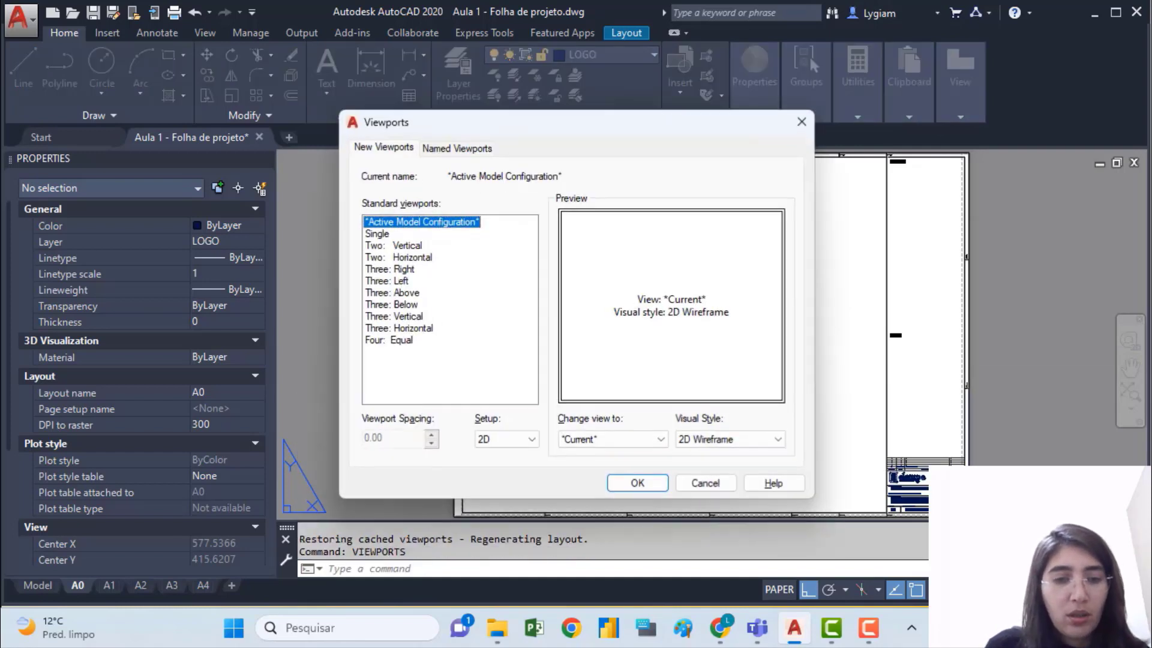
left_click(628, 484)
left_click(498, 181)
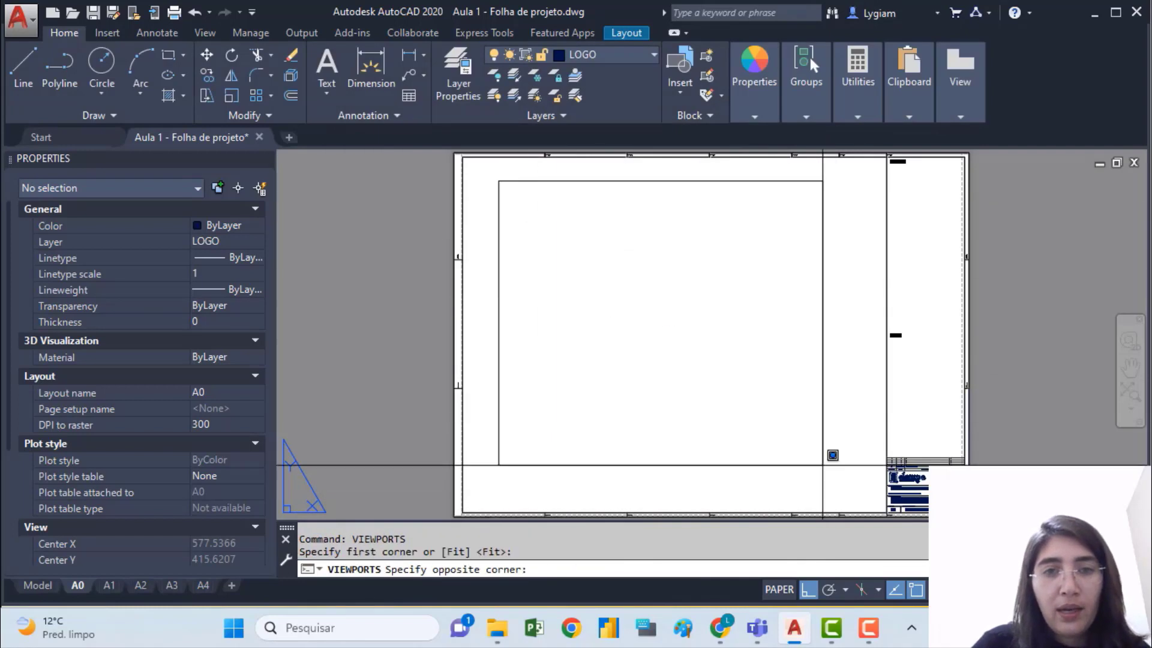
left_click(852, 485)
Set the A0 viewport's custom scale to 40, the factor for 1:25
left_click(863, 320)
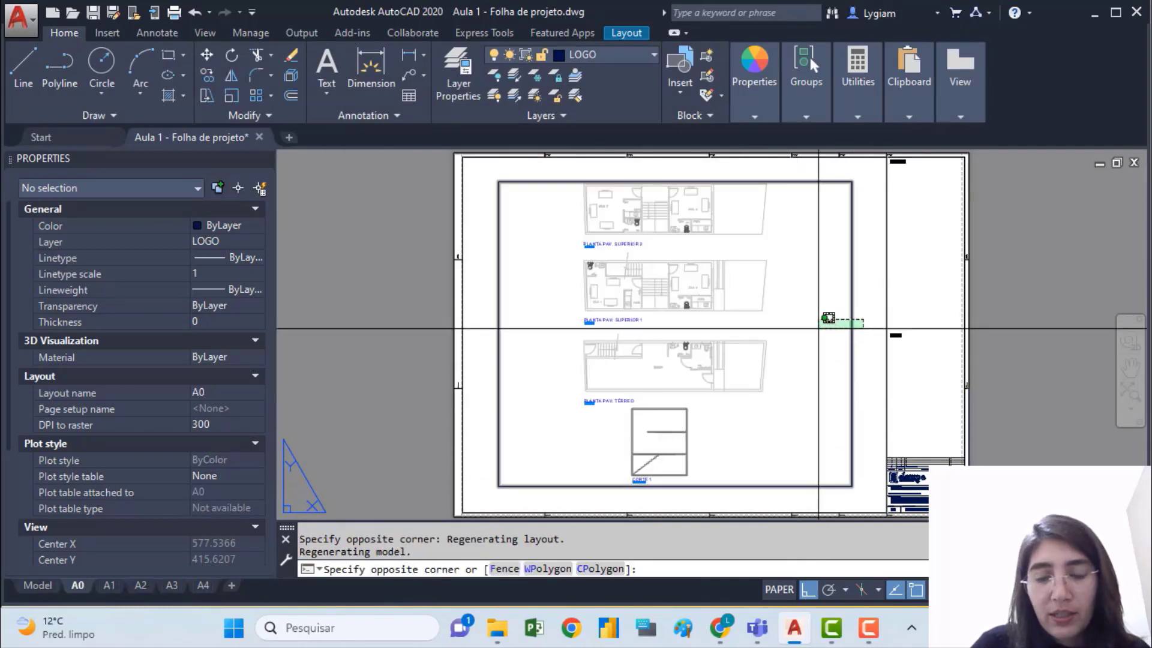
left_click(828, 318)
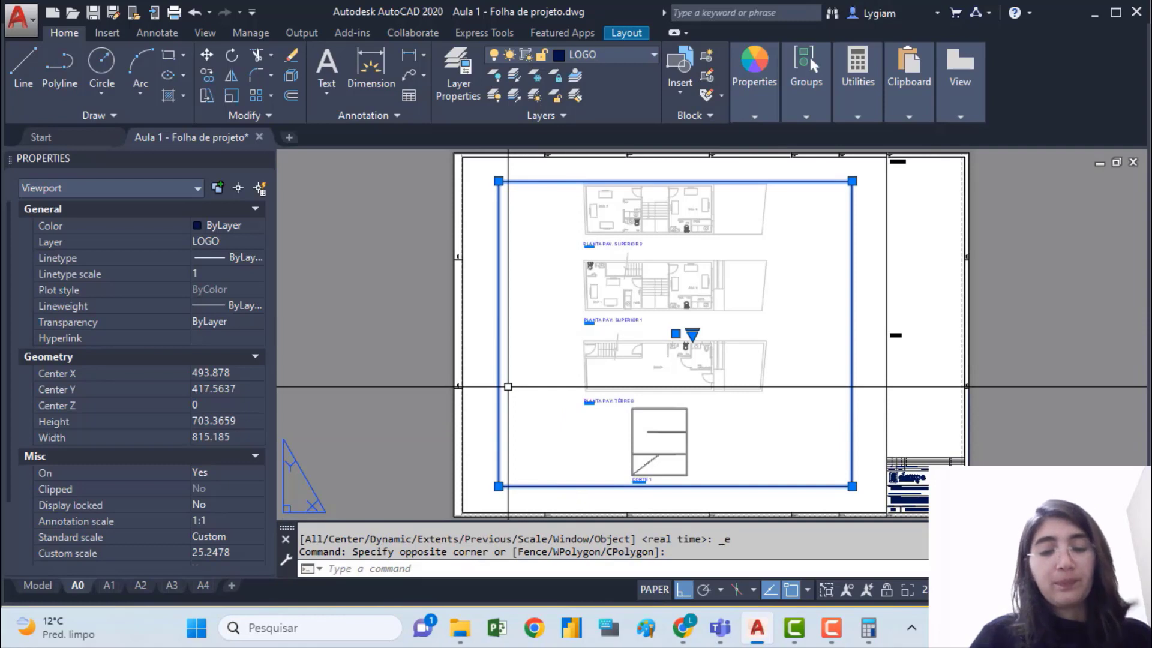
key("alt+Tab")
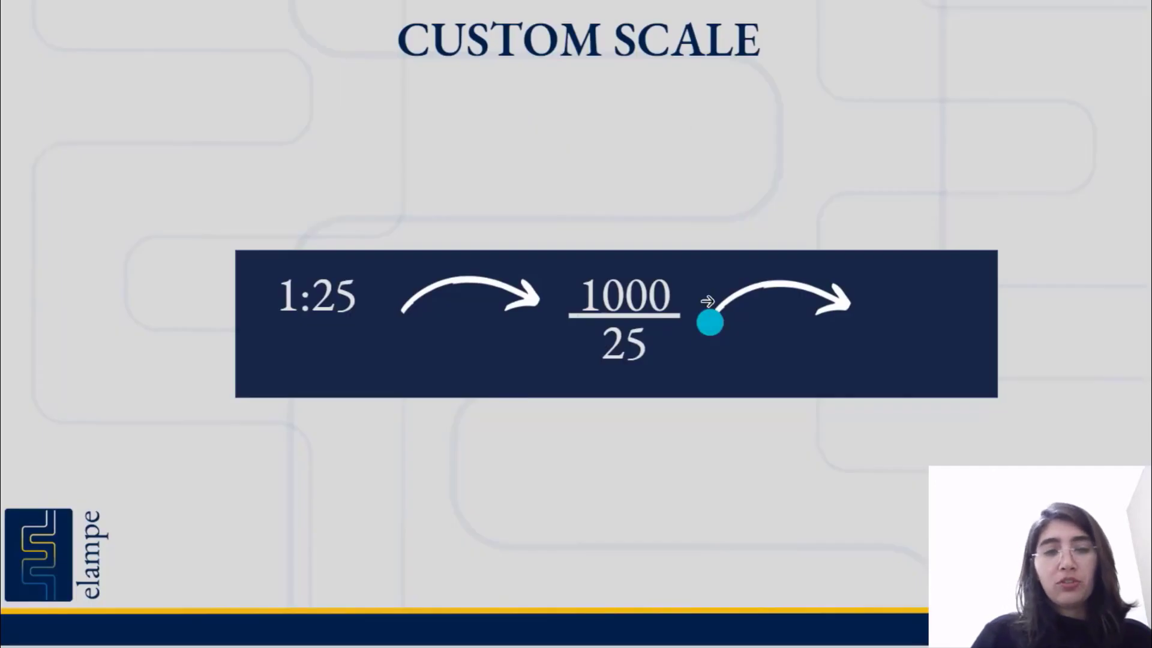
left_click(707, 366)
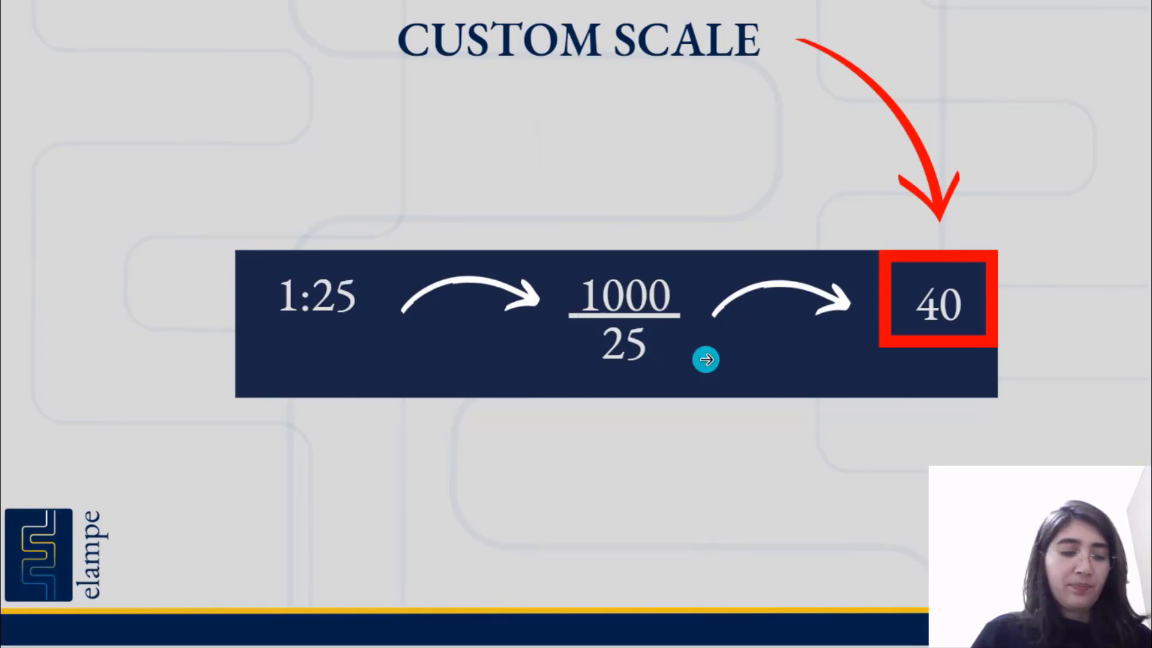
key("alt+Tab")
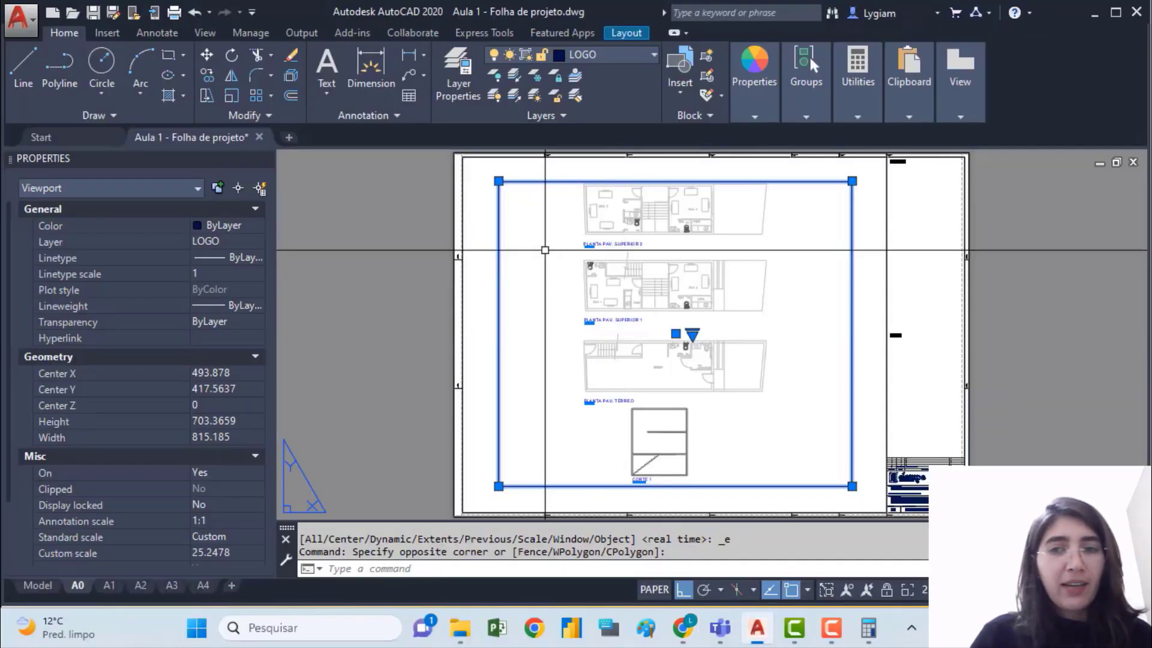
left_click(226, 553)
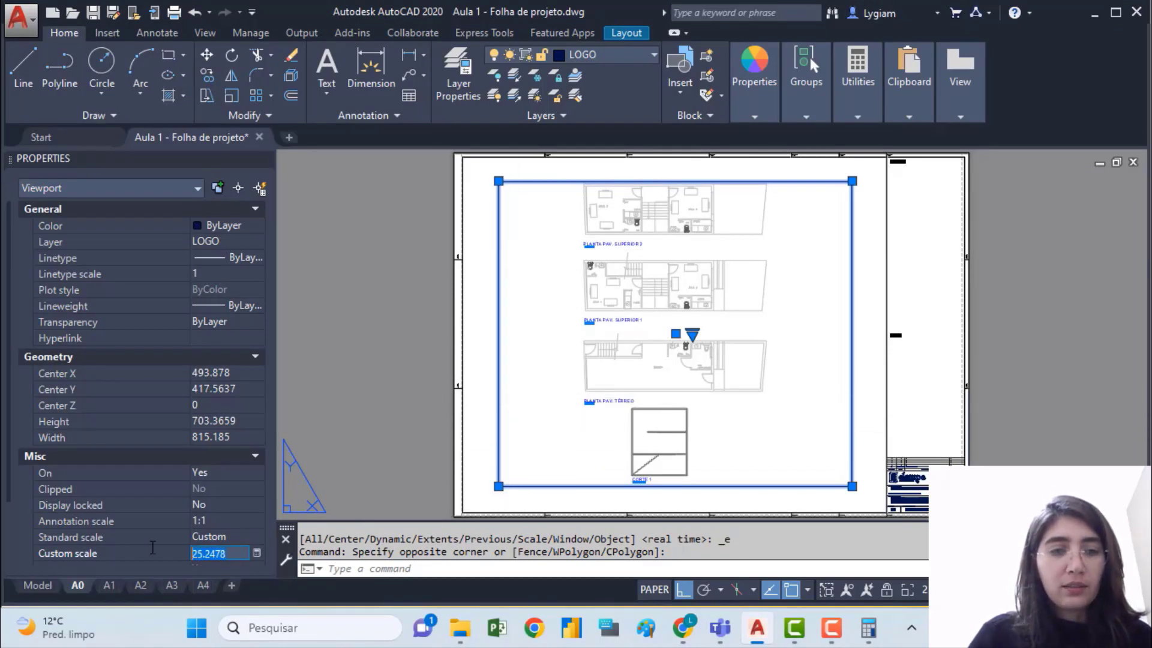
type("40")
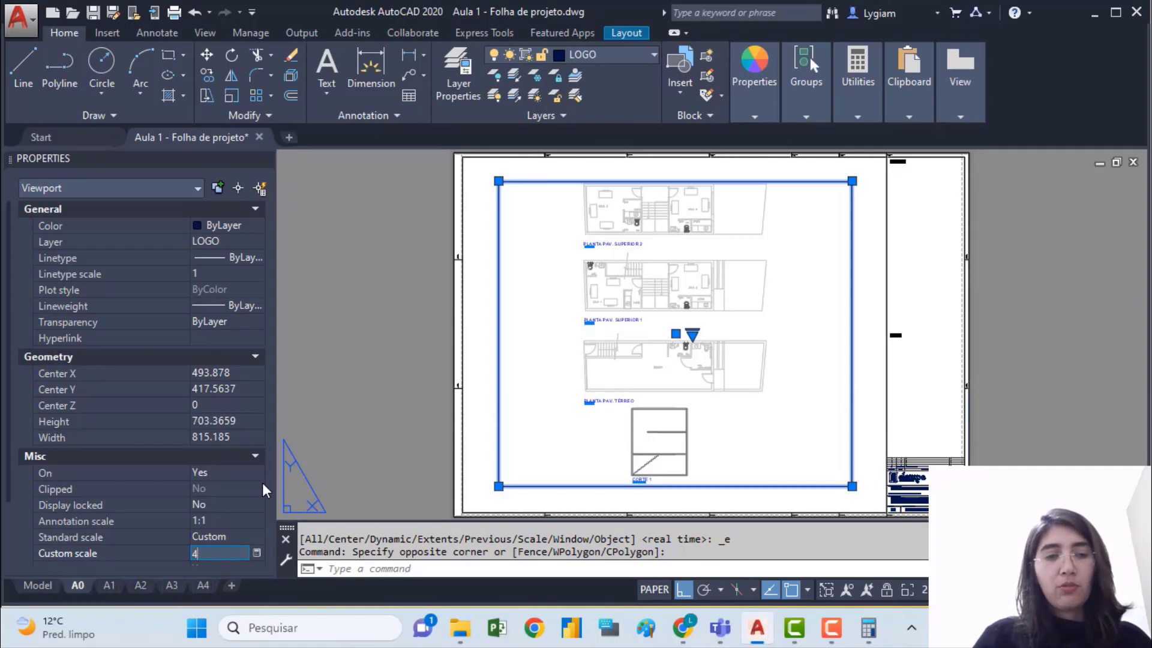
key("Return")
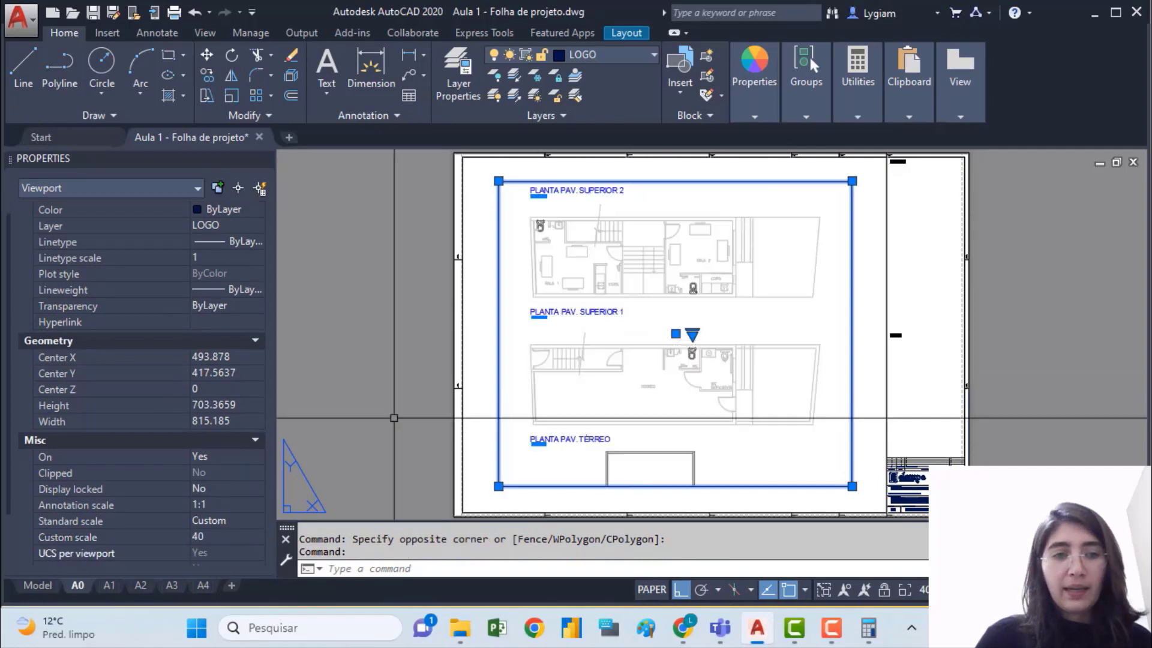
Stretch the A0 viewport up and down to about 1162 high to show all plans and the section
scroll(735, 350, "down", 2)
left_click(587, 243)
left_click(582, 194)
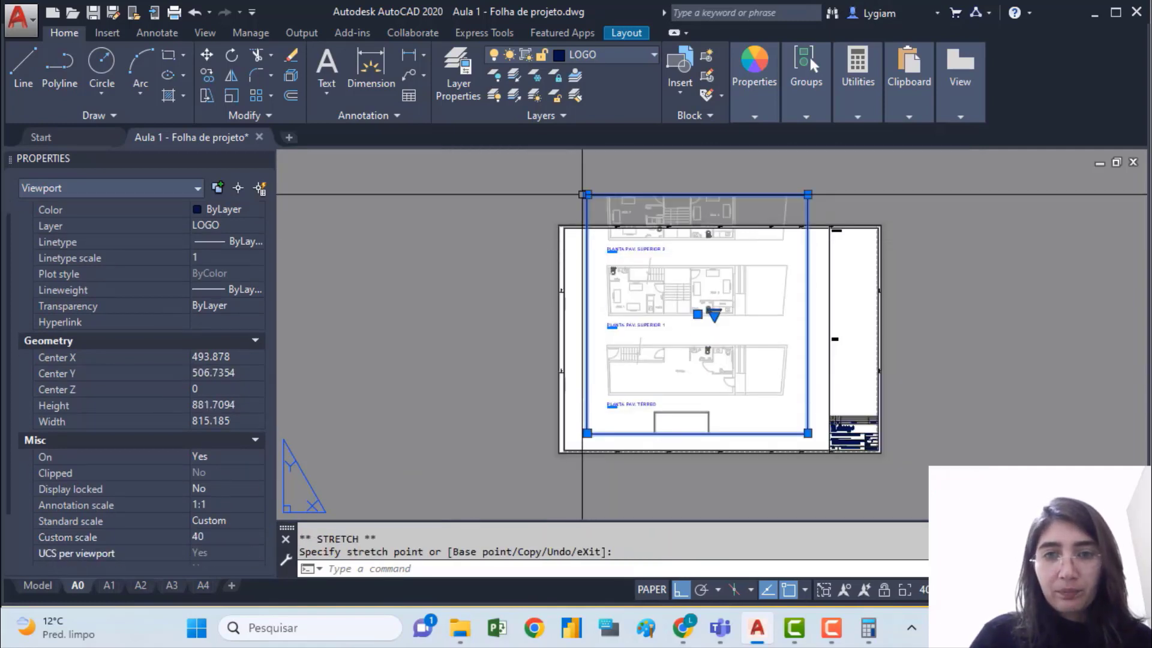
left_click(586, 194)
left_click(593, 172)
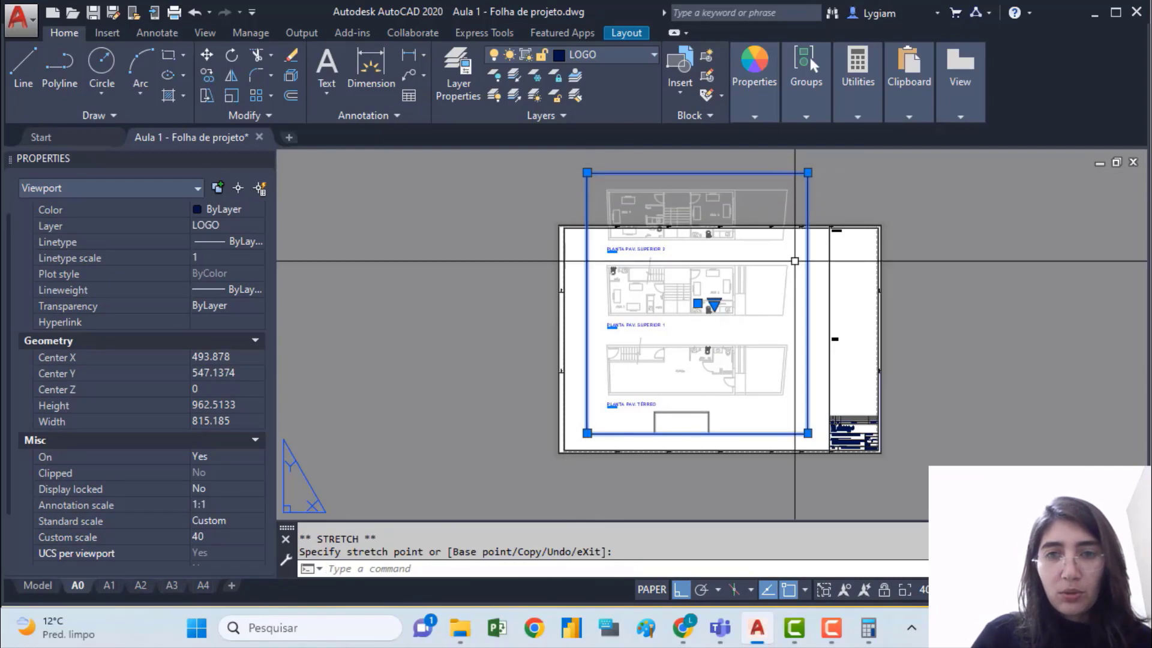
left_click(808, 432)
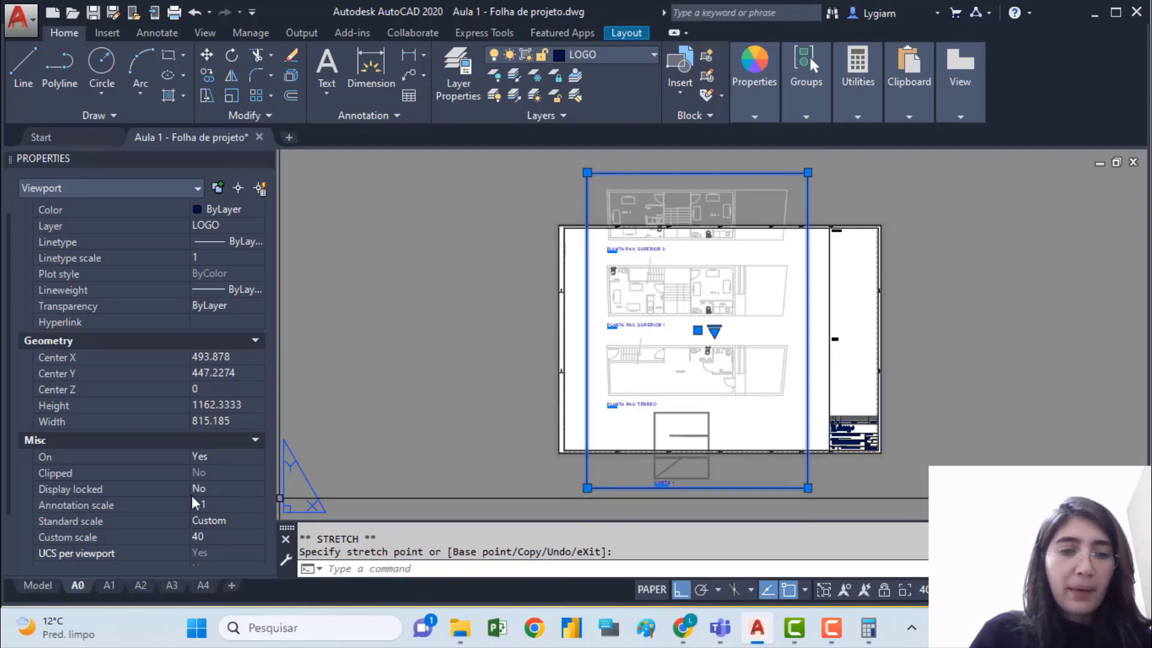
Set the A0 viewport's custom scale to 20, the factor for 1:50
scroll(193, 495, "down", 2)
left_click(211, 472)
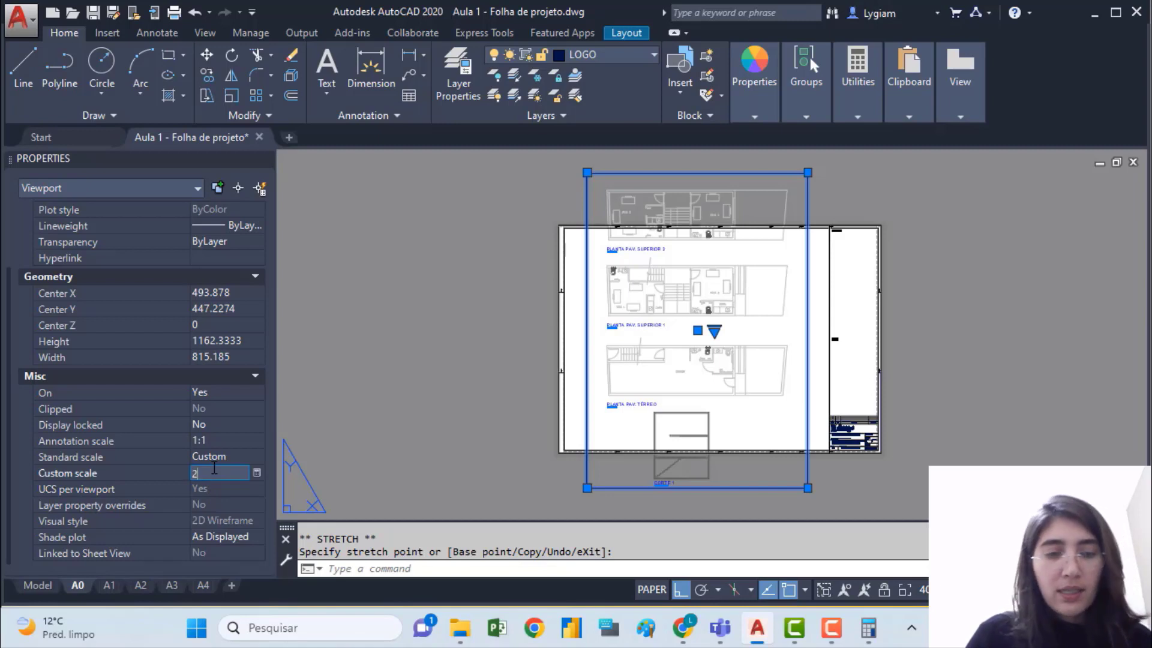
key("Return")
Shrink the A0 viewport frame around the plans and section to about 429 wide and 646 high
left_click(587, 420)
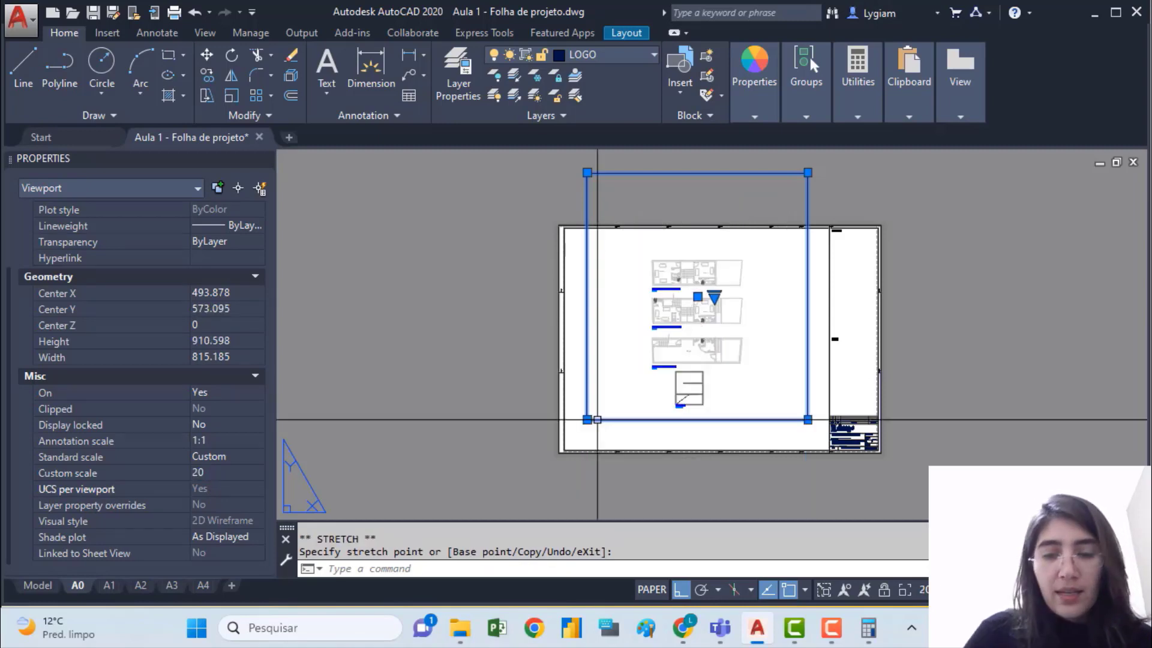
left_click(587, 173)
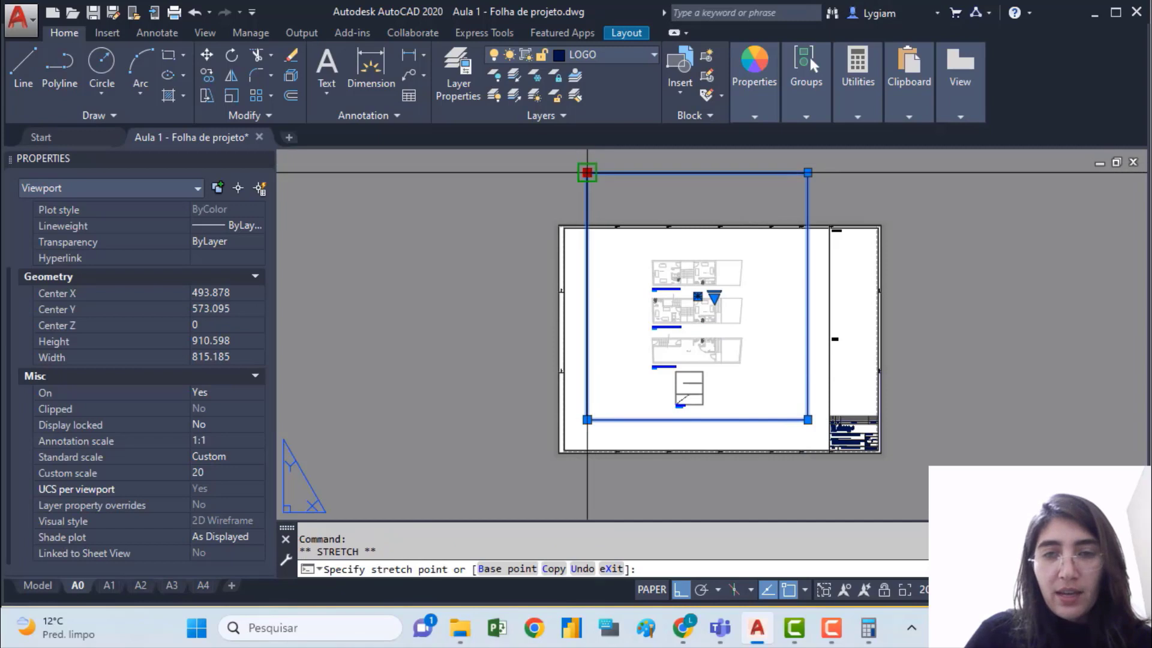
left_click(587, 245)
left_click(807, 245)
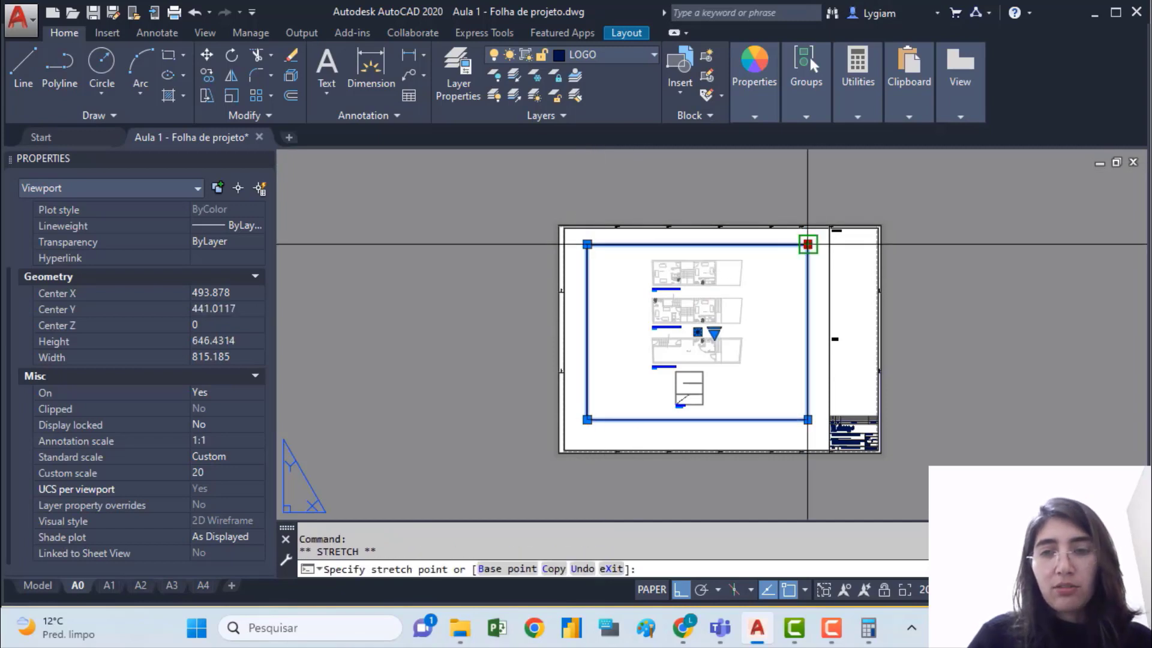
left_click(755, 244)
left_click(587, 244)
left_click(638, 244)
Move the A0 viewport horizontally to the left side of the sheet, near the frame's left edge
type("m")
key("Return")
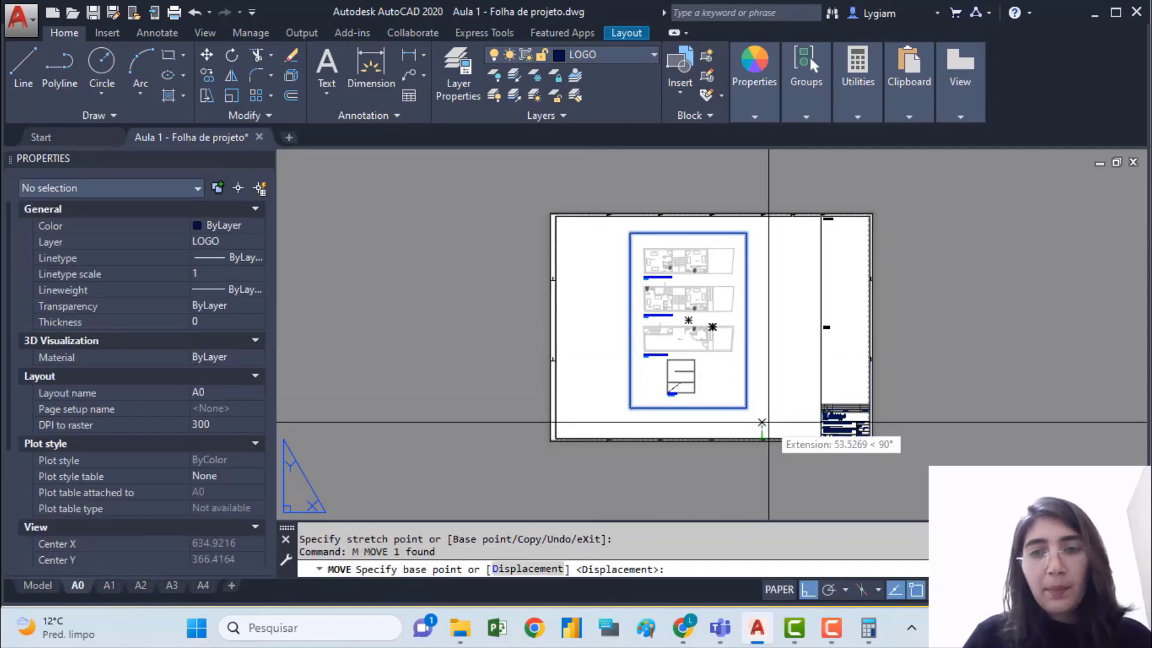
left_click(760, 423)
left_click(713, 423)
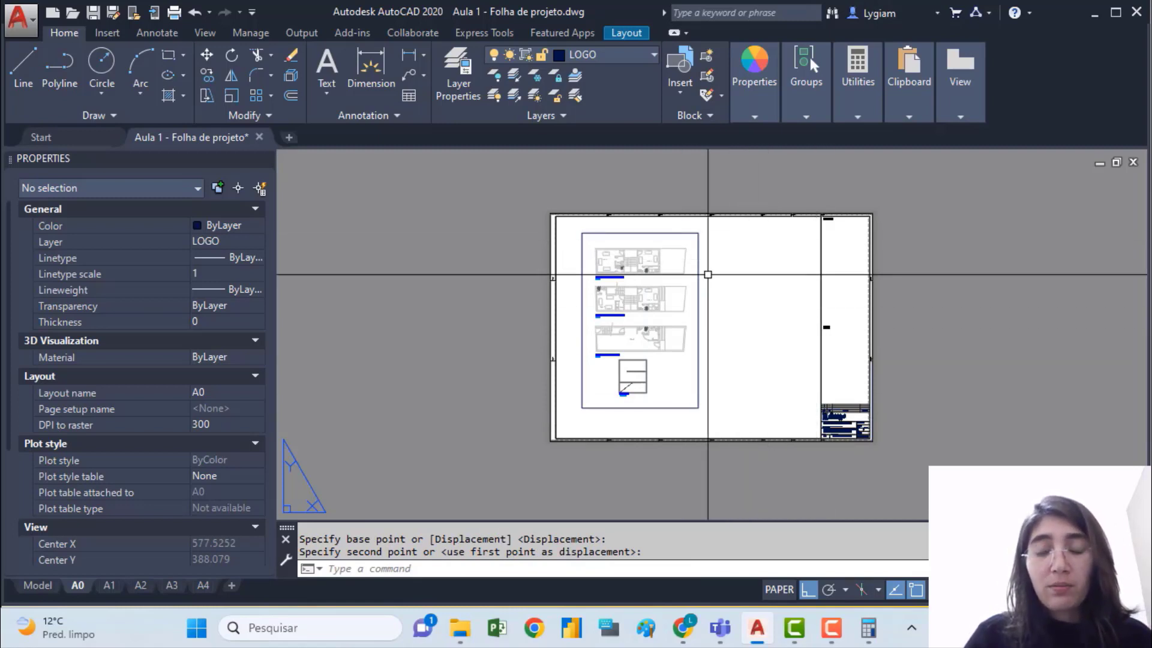
Examine the plans in the A0 viewport and compare how they fit on the A3, A2 and A1 layouts, ending back on A0
left_click(700, 239)
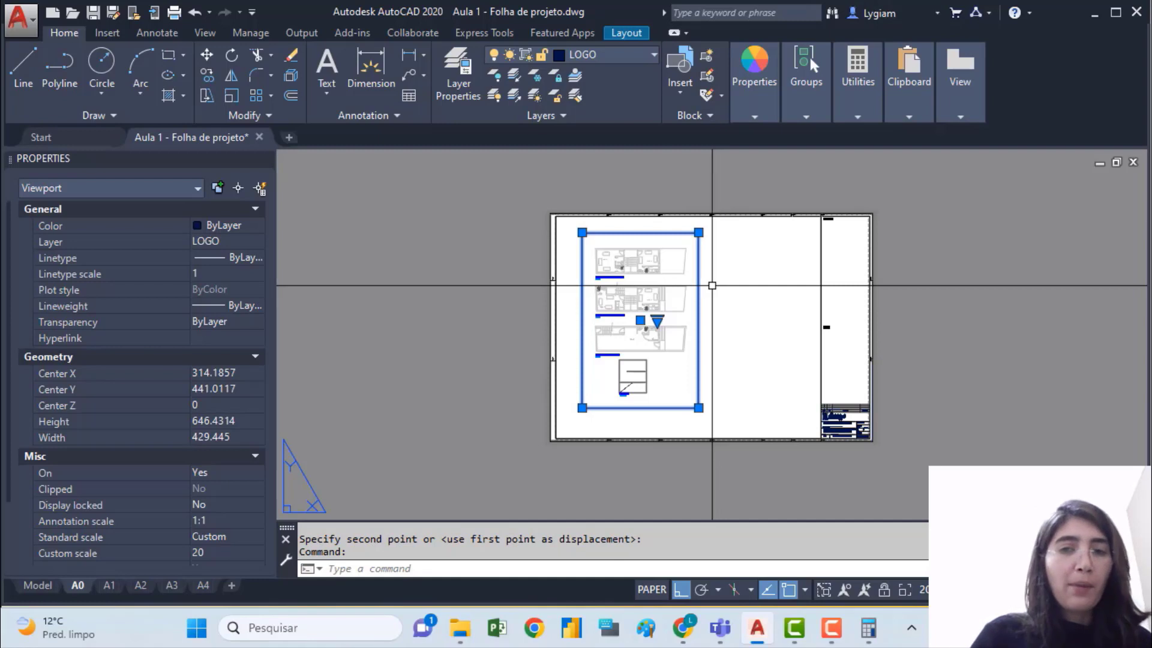
scroll(614, 270, "up", 2)
scroll(613, 268, "up", 2)
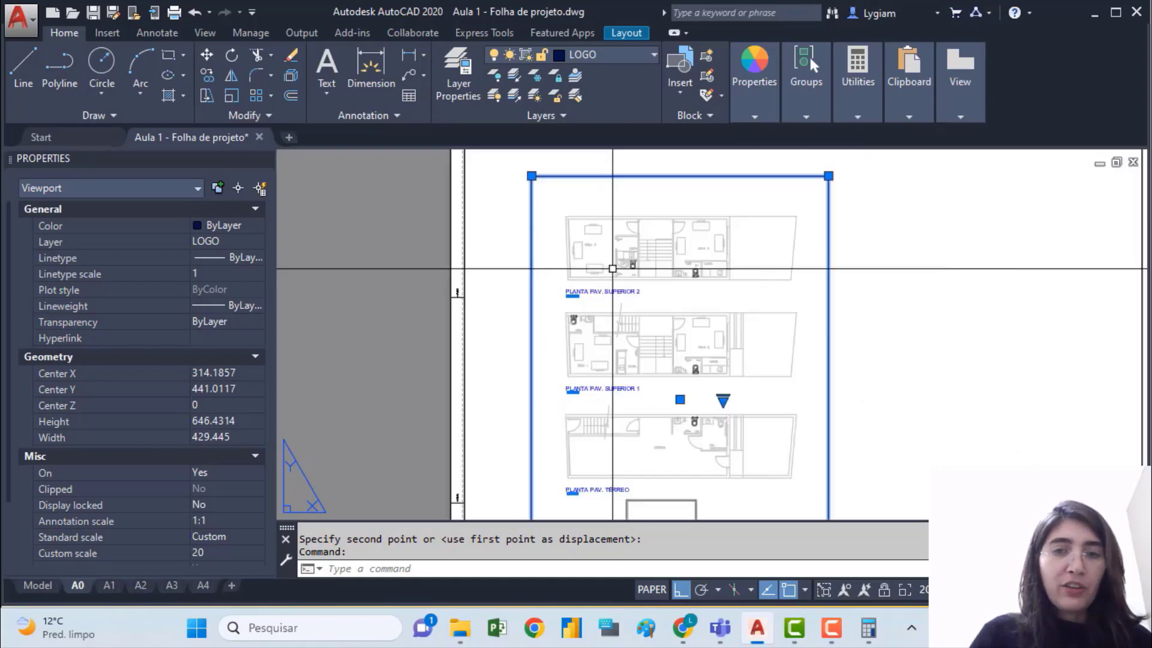
scroll(801, 263, "down", 4)
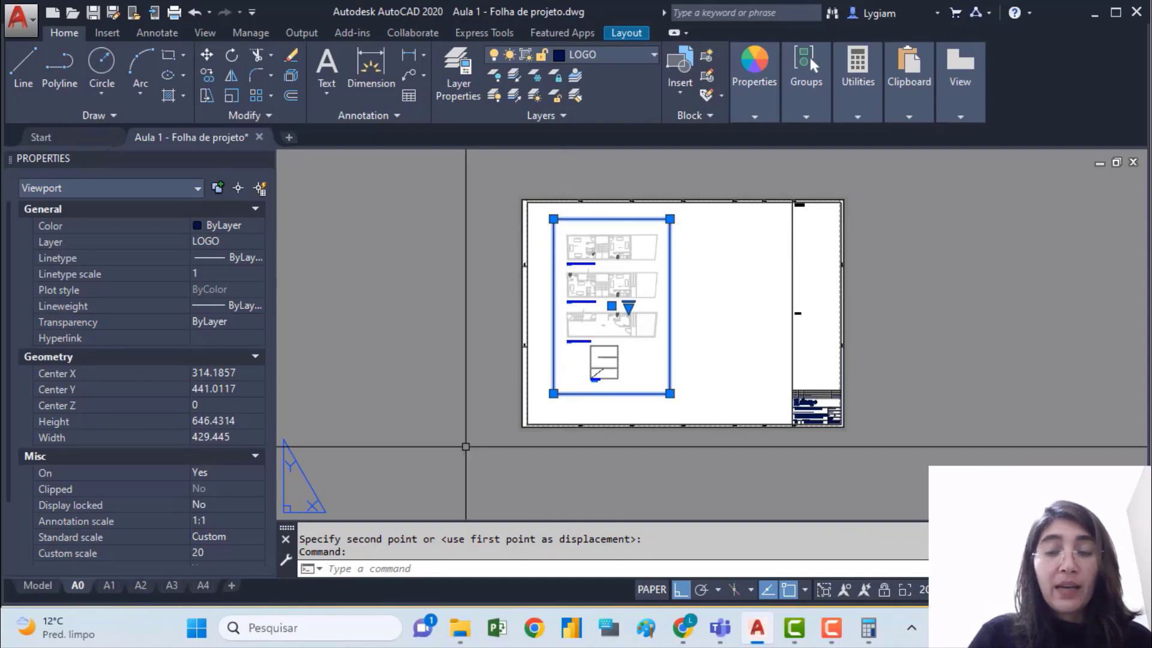
left_click(169, 585)
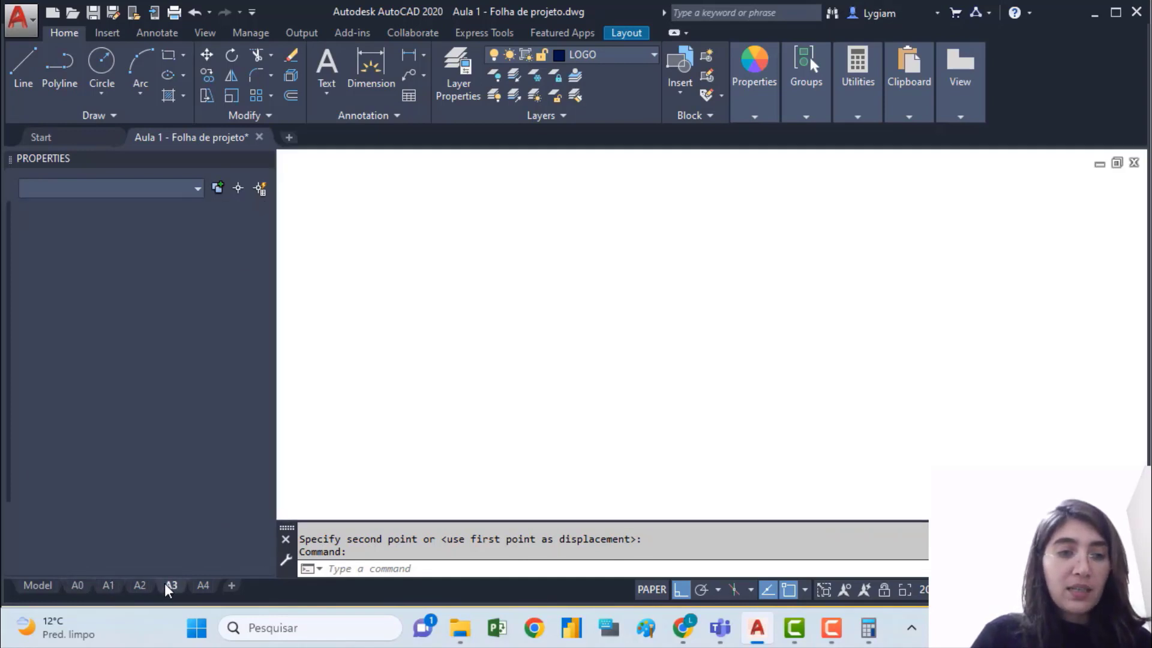
left_click(136, 587)
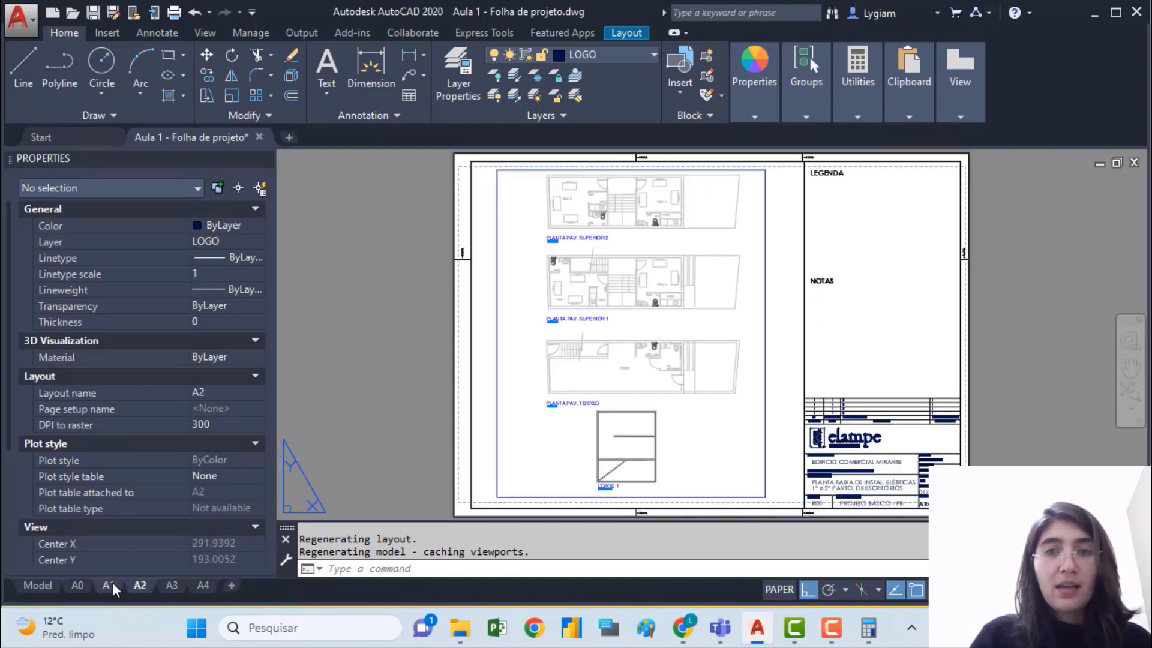
left_click(113, 582)
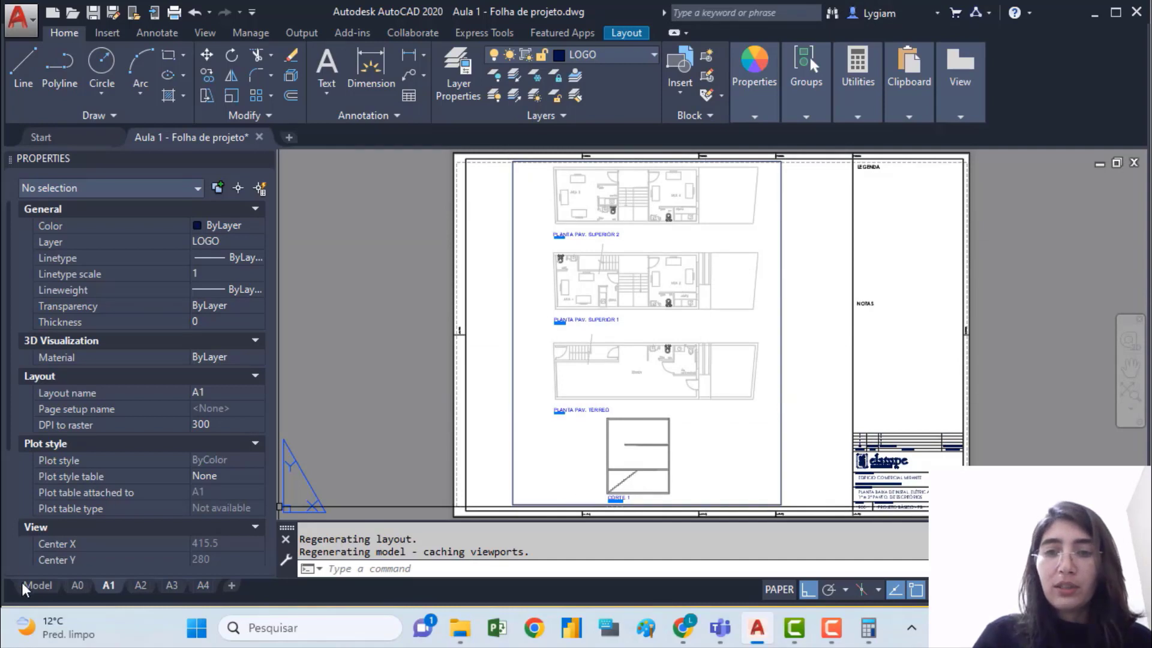
left_click(76, 586)
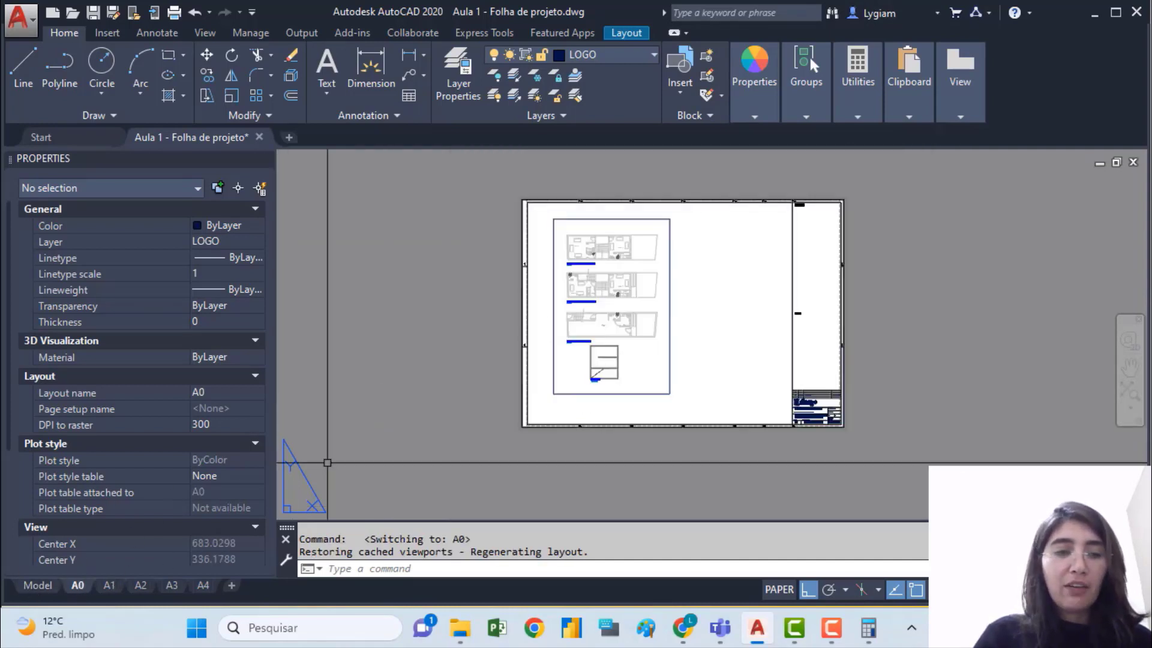
left_click(669, 231)
key("Escape")
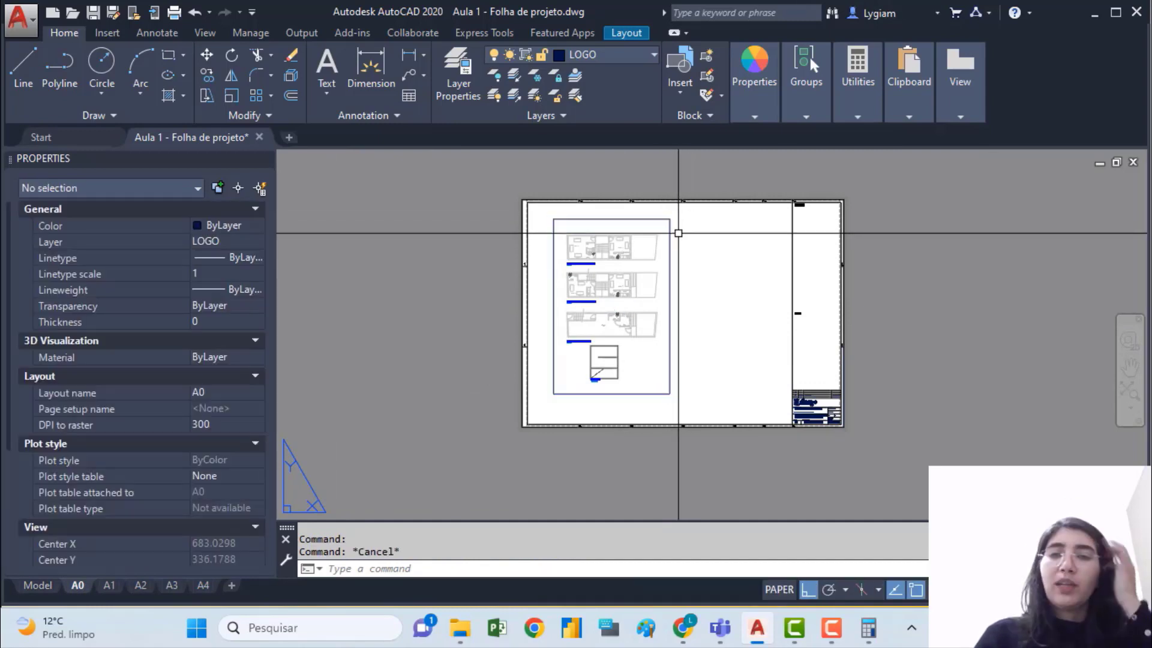